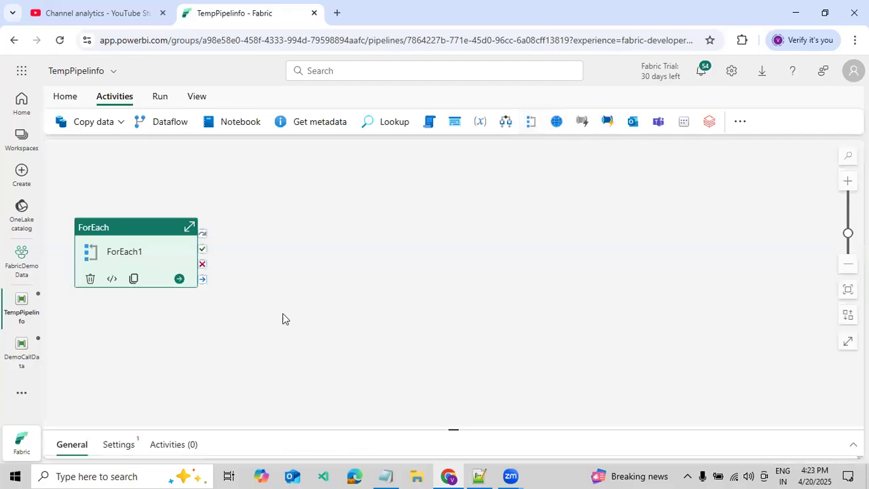
Move the ForEach activity nearer the middle of the canvas and rename it "Loop the Records"
{"action": "left_click_drag", "start_coordinate": [161, 248], "coordinate": [301, 227]}
{"action": "left_click", "coordinate": [419, 305]}
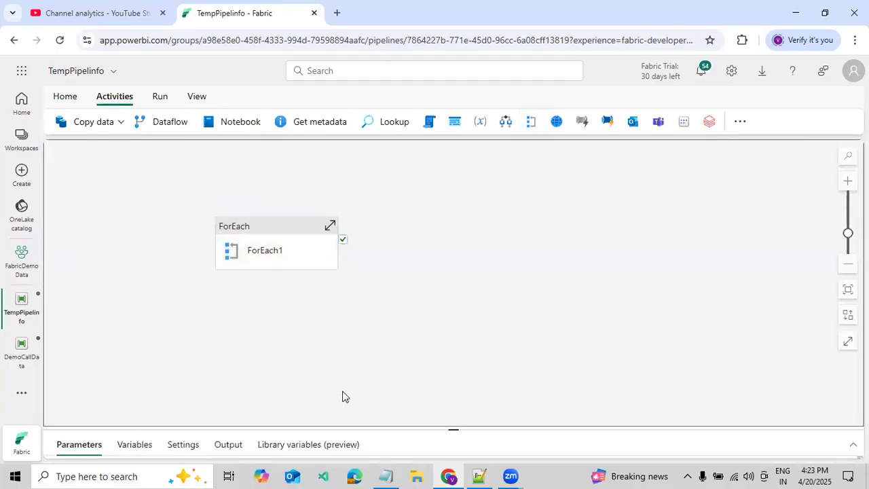
{"action": "left_click_drag", "start_coordinate": [332, 426], "coordinate": [380, 315]}
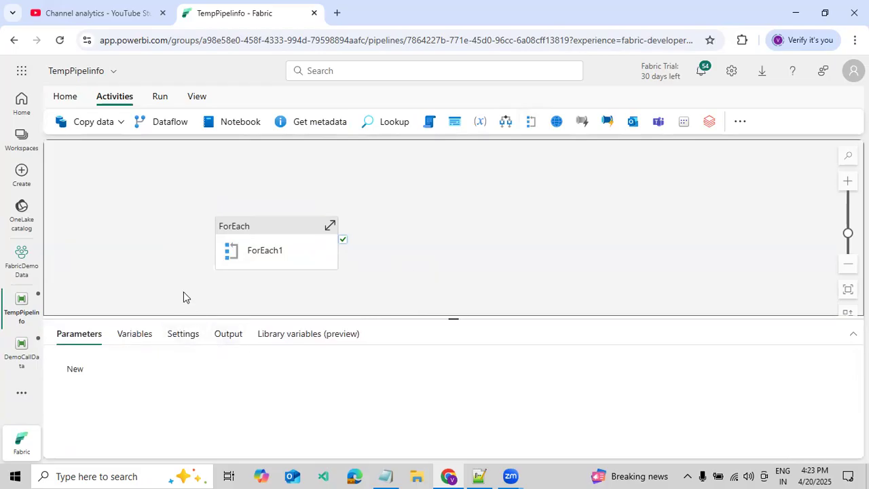
{"action": "left_click", "coordinate": [264, 258]}
{"action": "left_click", "coordinate": [228, 361]}
{"action": "left_click_drag", "start_coordinate": [229, 363], "coordinate": [155, 353]}
{"action": "type", "text": "Loop "}
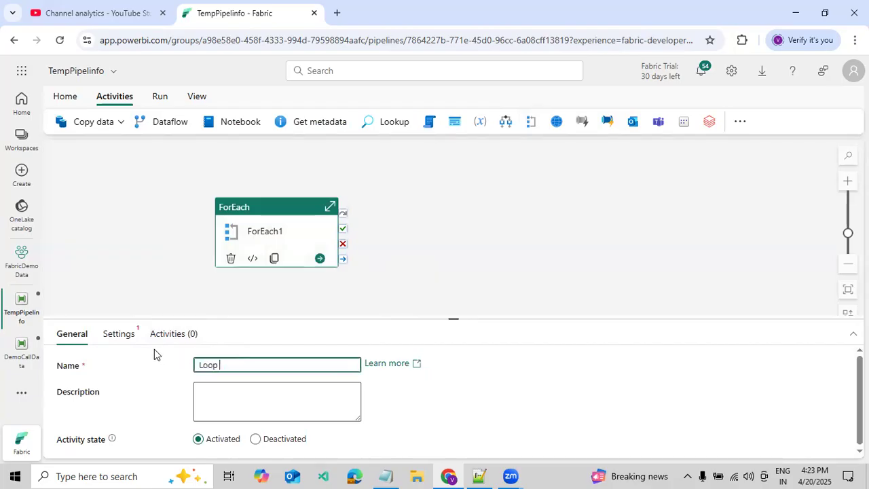
{"action": "type", "text": "the Records"}
Add a pipeline variable named varLocationInfo with the type Array
{"action": "left_click", "coordinate": [146, 299]}
{"action": "left_click", "coordinate": [128, 336]}
{"action": "left_click", "coordinate": [86, 371]}
{"action": "left_click", "coordinate": [163, 420]}
{"action": "type", "text": "varLocationInfo"}
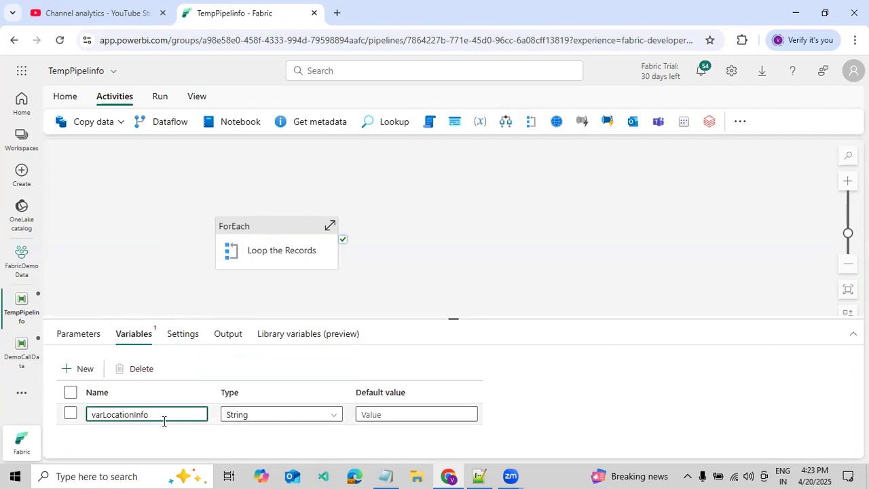
{"action": "left_click", "coordinate": [281, 414]}
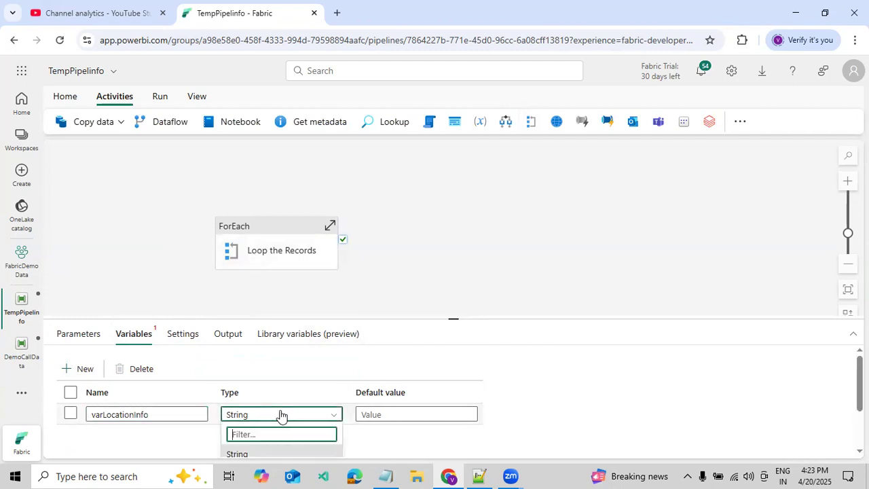
{"action": "left_click", "coordinate": [251, 426]}
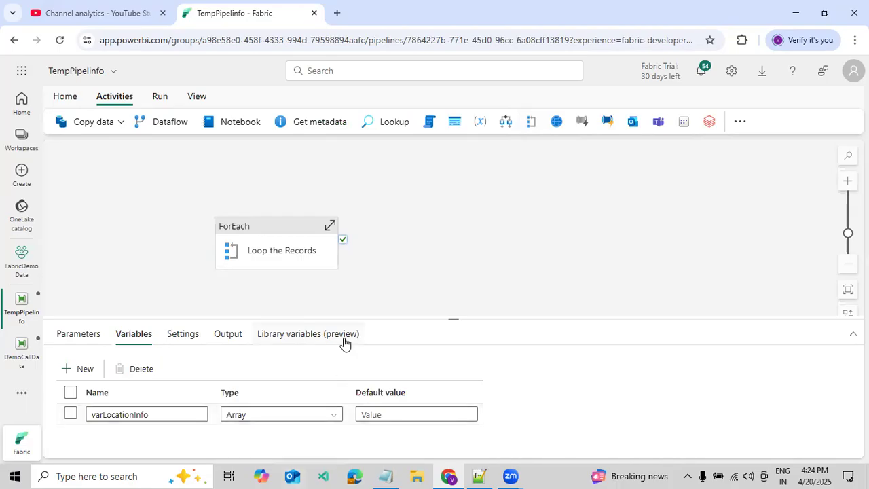
Copy the array ["Hyderabad","Bangalore","Chennai","GNT"] from Notepad++ and paste it as the default value of varLocationInfo in the pipeline
{"action": "left_click_drag", "start_coordinate": [351, 319], "coordinate": [356, 270]}
{"action": "left_click", "coordinate": [365, 367]}
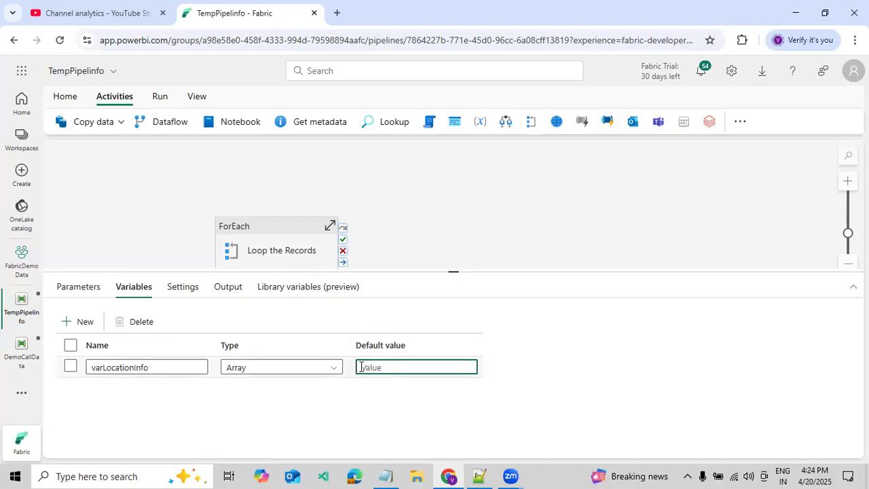
{"action": "left_click", "coordinate": [471, 474]}
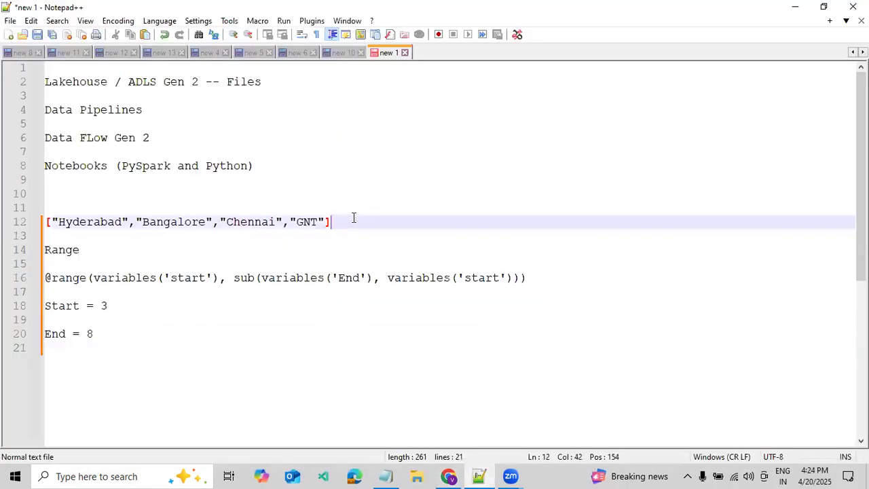
{"action": "left_click_drag", "start_coordinate": [353, 221], "coordinate": [21, 222]}
{"action": "left_click", "coordinate": [448, 476]}
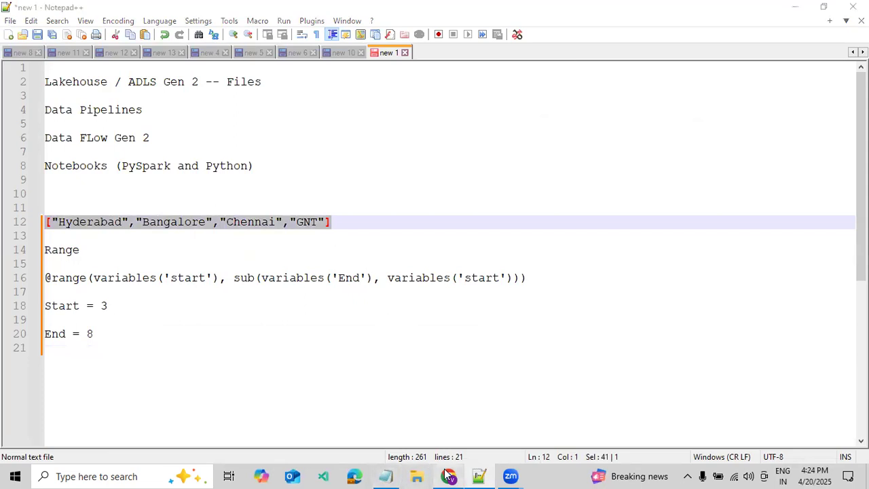
{"action": "key", "text": "ctrl+v"}
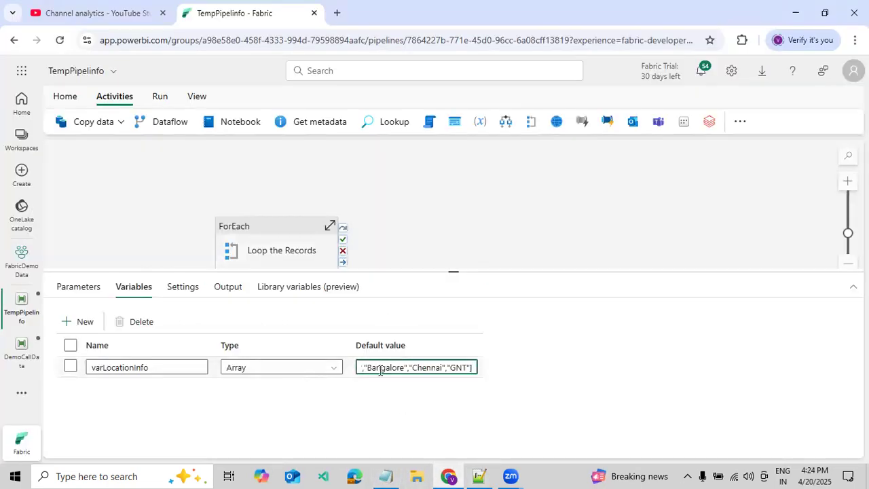
{"action": "left_click", "coordinate": [380, 370]}
{"action": "left_click", "coordinate": [274, 252]}
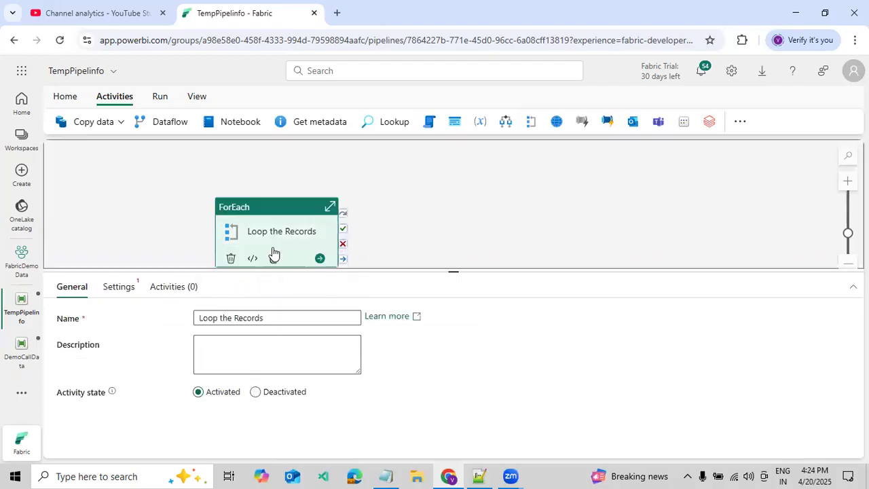
{"action": "left_click", "coordinate": [119, 287]}
{"action": "left_click", "coordinate": [198, 316]}
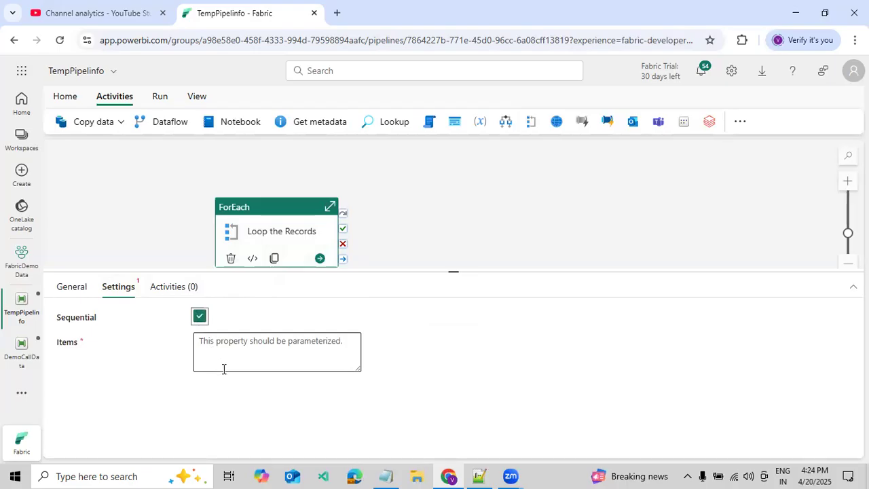
{"action": "left_click", "coordinate": [217, 361]}
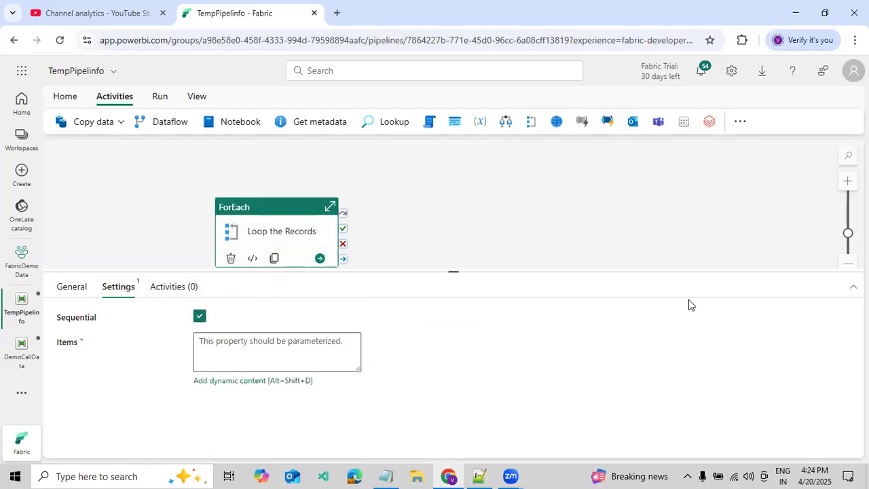
{"action": "left_click", "coordinate": [293, 382]}
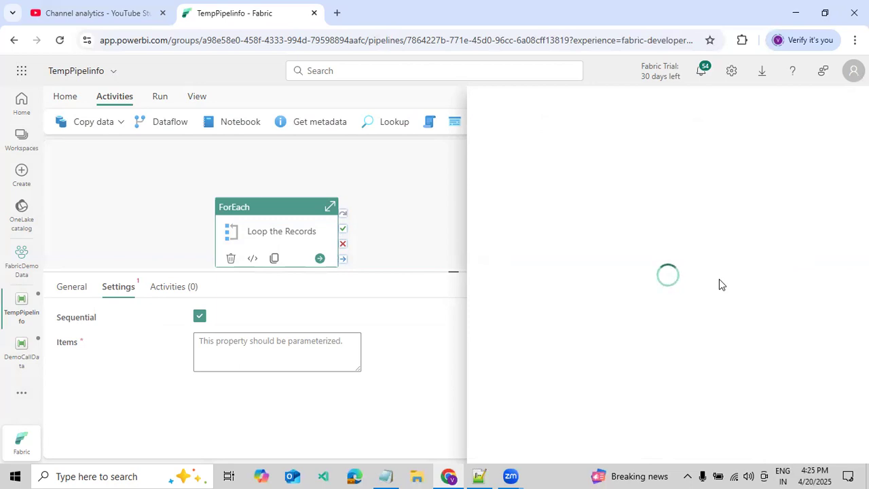
{"action": "left_click", "coordinate": [742, 288]}
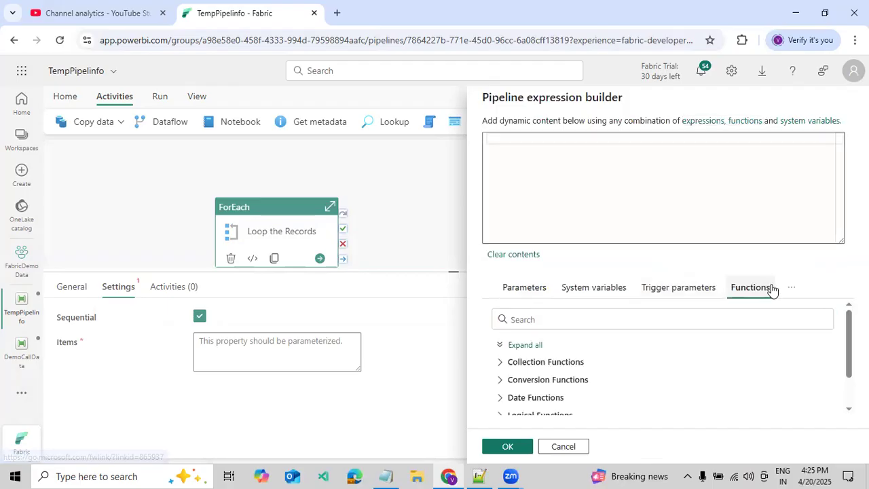
{"action": "left_click", "coordinate": [787, 288]}
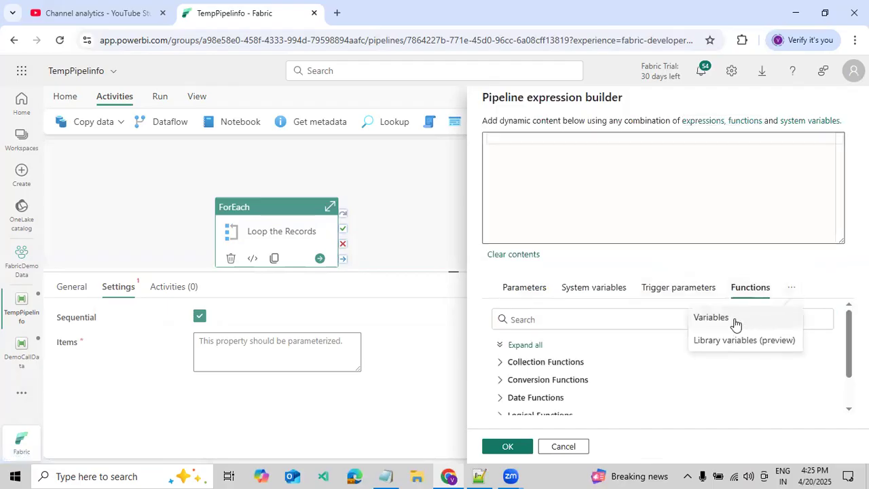
{"action": "left_click", "coordinate": [735, 319]}
{"action": "left_click", "coordinate": [544, 352]}
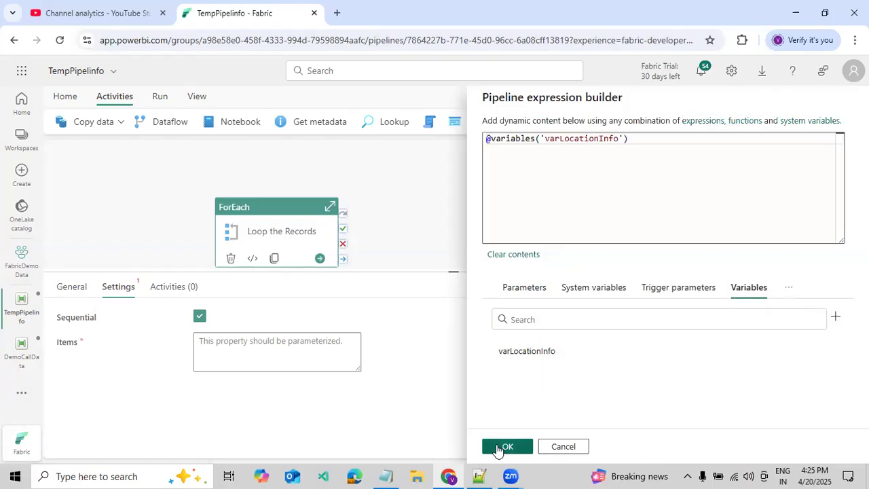
{"action": "left_click", "coordinate": [503, 446]}
Add a Wait activity inside the Loop the Records loop and place it nearer the middle of the canvas
{"action": "left_click", "coordinate": [168, 293]}
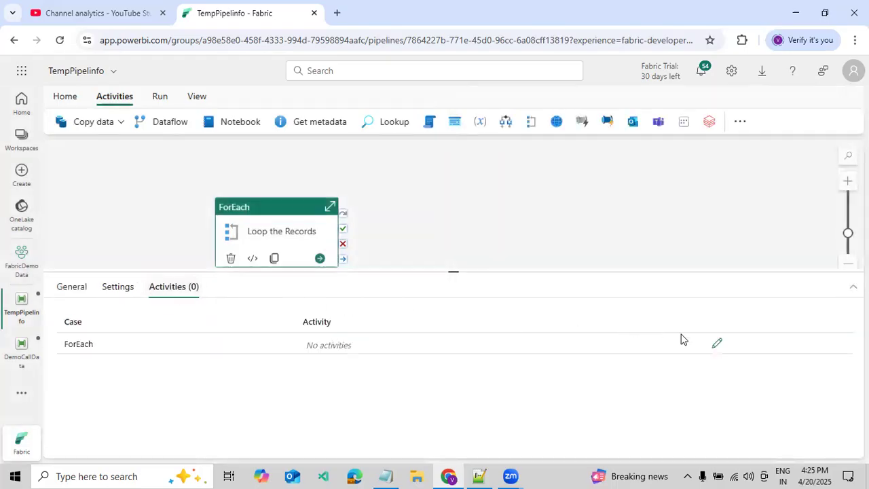
{"action": "left_click", "coordinate": [717, 344]}
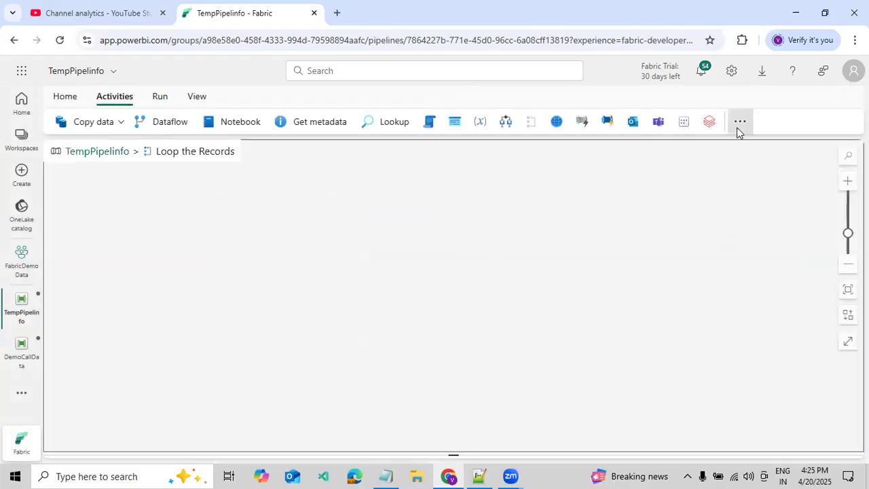
{"action": "left_click", "coordinate": [740, 122]}
{"action": "type", "text": "wai"}
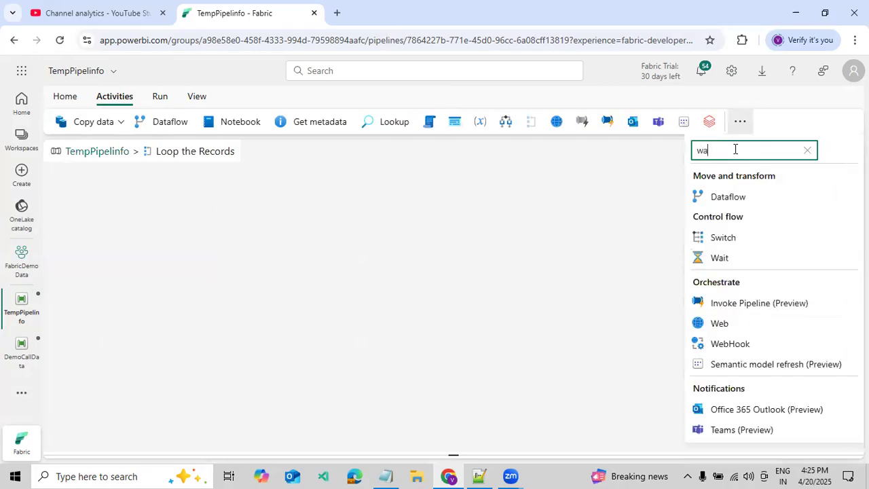
{"action": "left_click", "coordinate": [721, 195]}
{"action": "left_click_drag", "start_coordinate": [130, 238], "coordinate": [283, 219]}
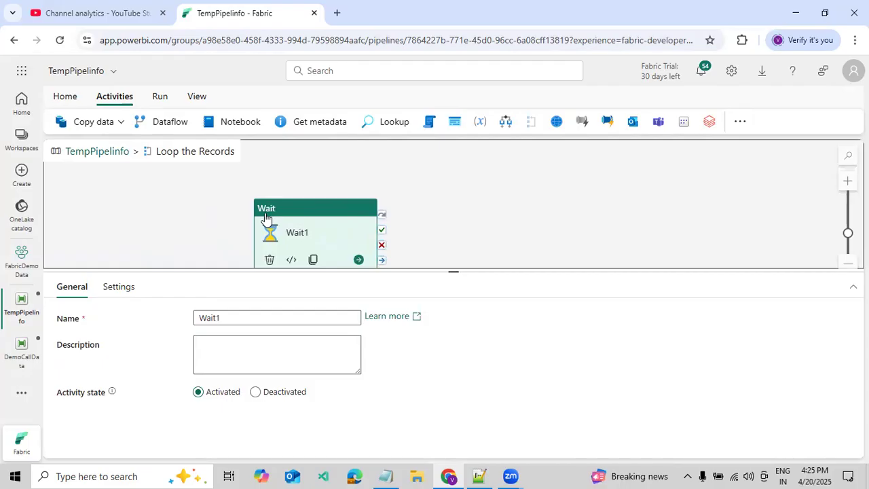
Return to the top level of TempPipelinfo and run the pipeline, with the ForEach activity moved clear and its run output in view
{"action": "left_click", "coordinate": [105, 153]}
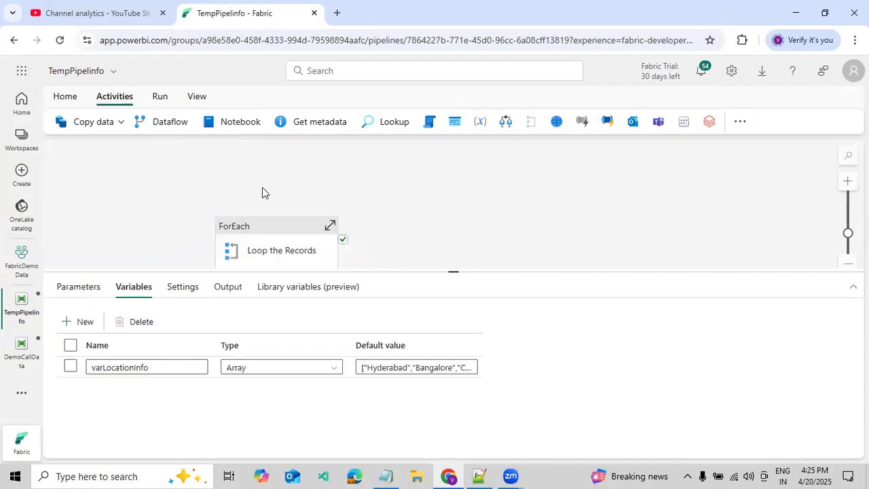
{"action": "left_click", "coordinate": [163, 96]}
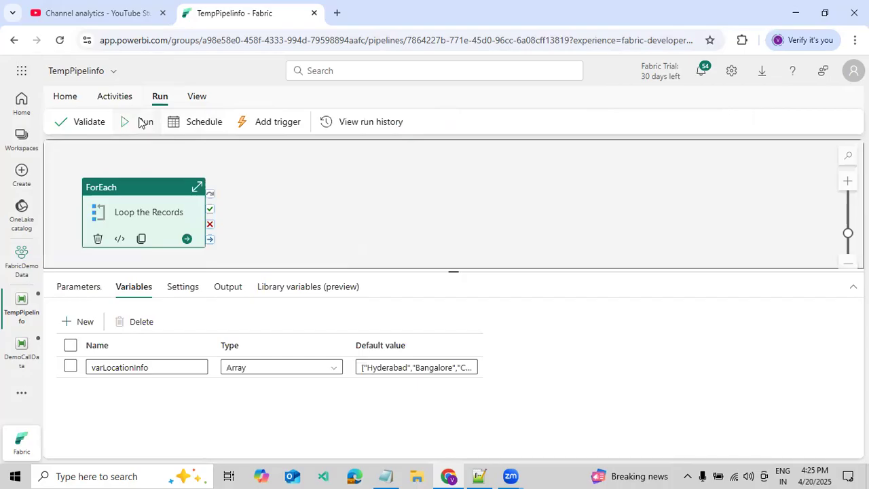
{"action": "left_click", "coordinate": [141, 122]}
{"action": "left_click", "coordinate": [402, 306]}
{"action": "left_click_drag", "start_coordinate": [309, 221], "coordinate": [428, 207]}
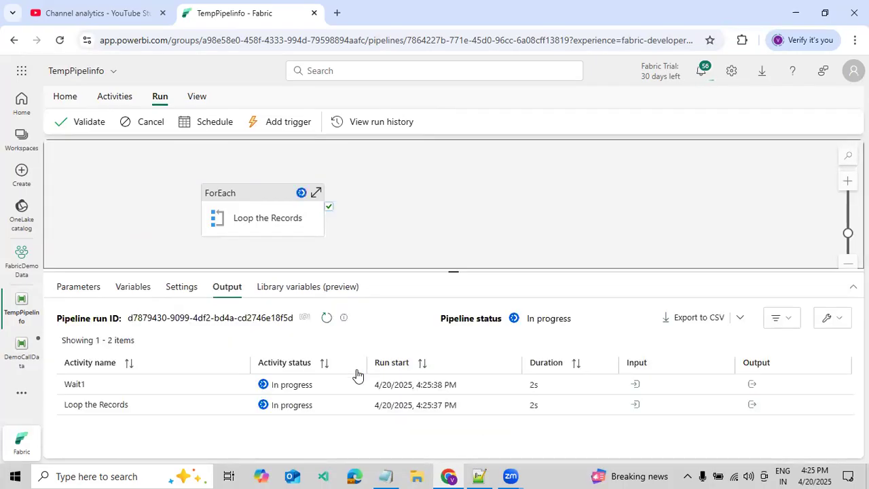
{"action": "left_click_drag", "start_coordinate": [400, 273], "coordinate": [405, 239]}
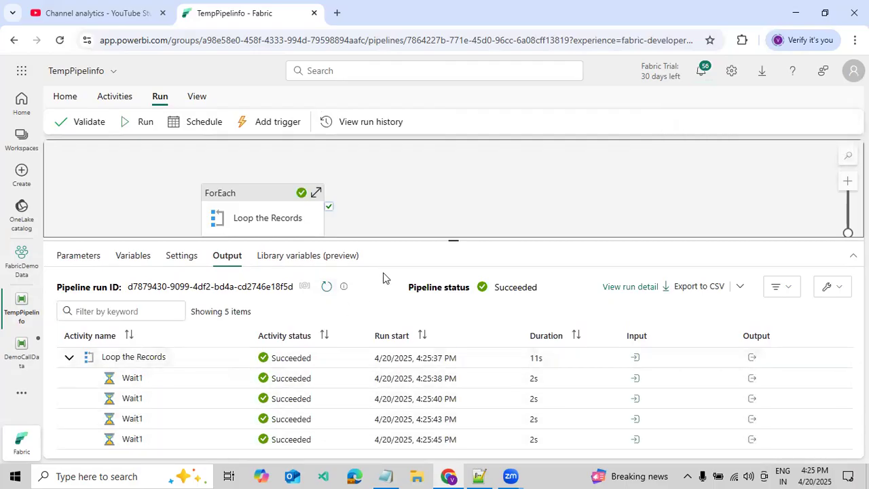
{"action": "left_click", "coordinate": [129, 256]}
{"action": "left_click", "coordinate": [285, 223]}
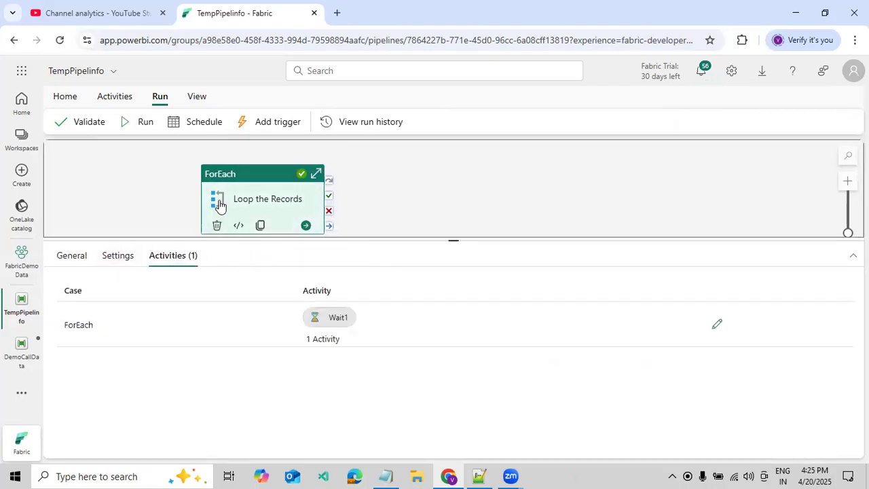
{"action": "left_click", "coordinate": [126, 254]}
{"action": "left_click", "coordinate": [354, 307]}
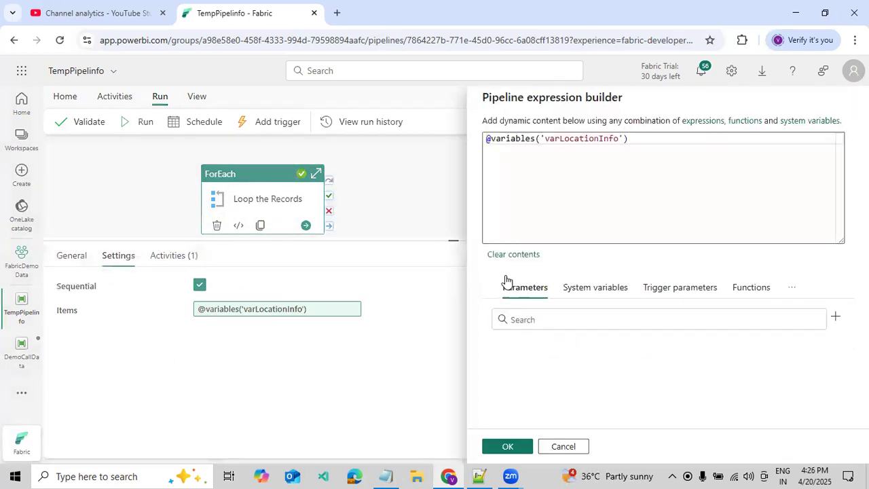
{"action": "key", "text": "ctrl+a"}
{"action": "type", "text": "@"}
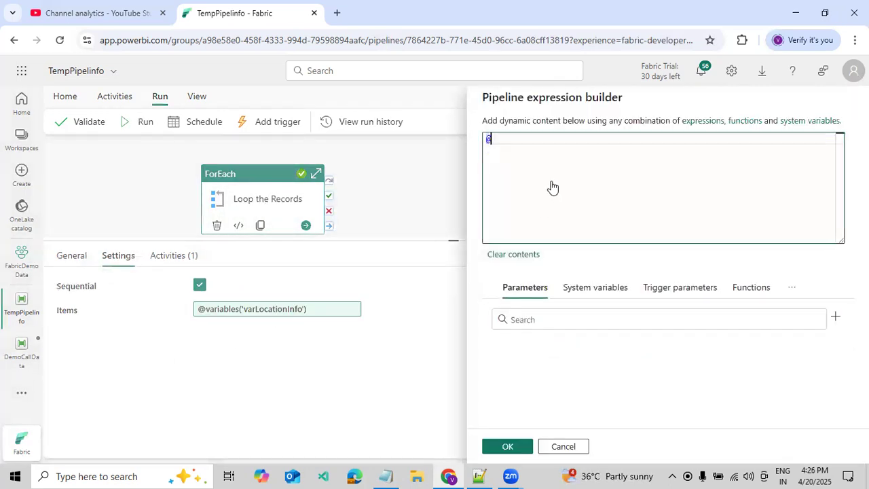
{"action": "type", "text": "ra"}
{"action": "key", "text": "Down"}
{"action": "key", "text": "Return"}
{"action": "key", "text": "Left"}
{"action": "key", "text": "Left"}
{"action": "type", "text": "1"}
{"action": "key", "text": "Right"}
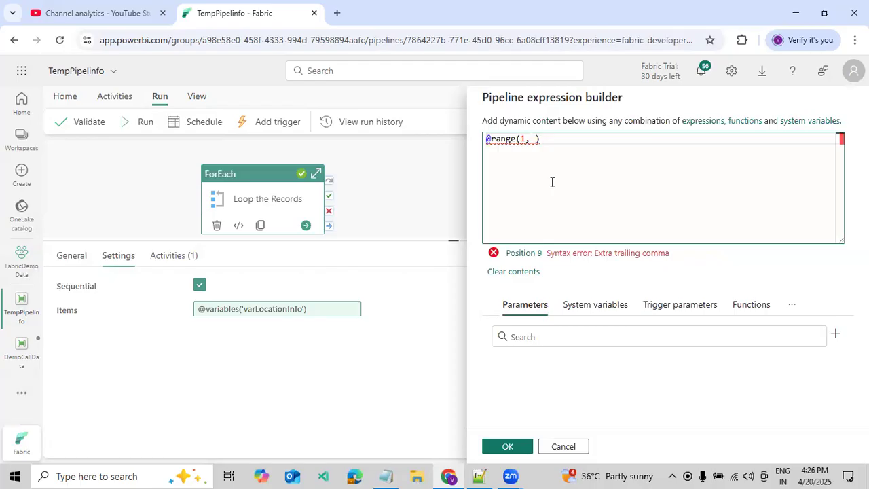
{"action": "key", "text": "Delete"}
{"action": "type", "text": "5"}
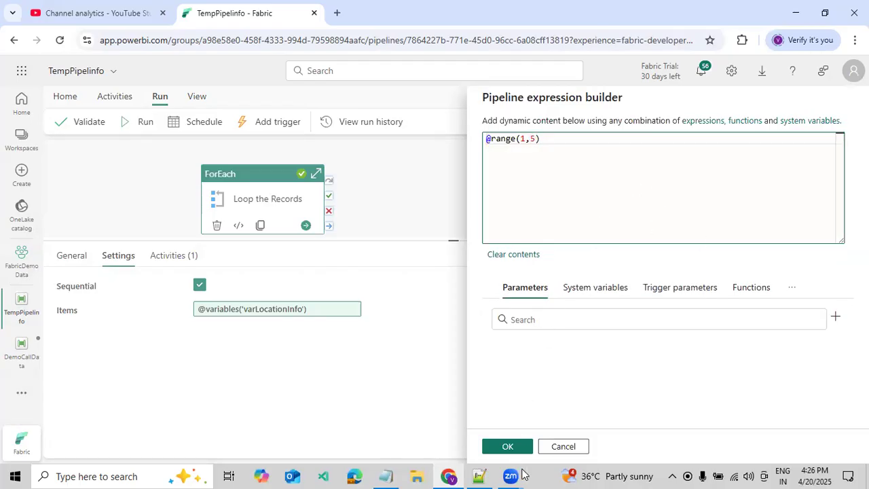
{"action": "left_click", "coordinate": [510, 449]}
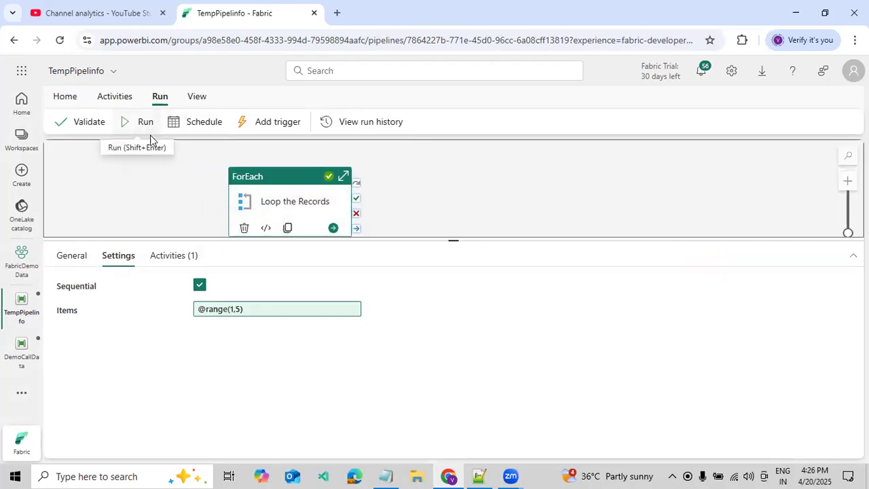
Check the loop's range expression, run the pipeline again and show the run output for each iteration
{"action": "left_click", "coordinate": [233, 311]}
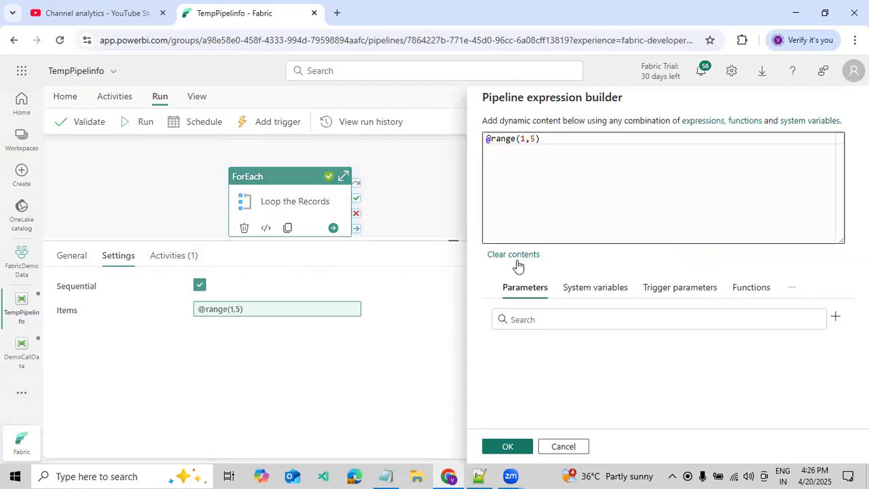
{"action": "left_click", "coordinate": [508, 447]}
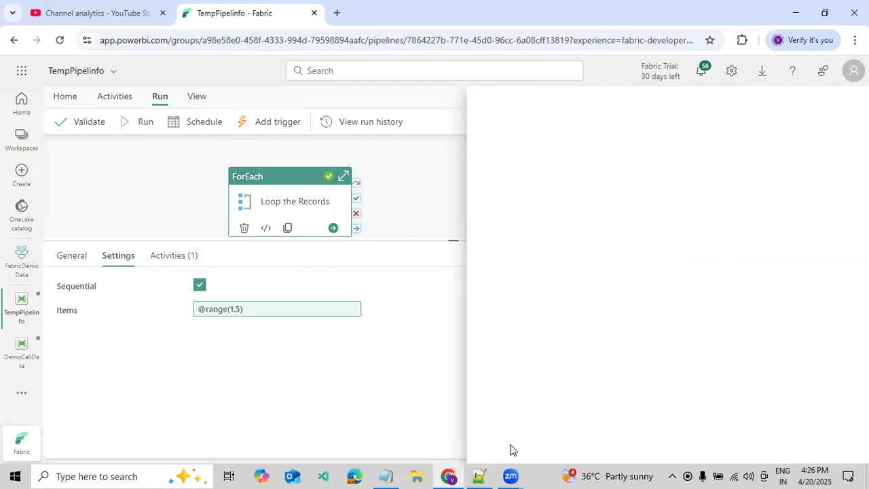
{"action": "left_click", "coordinate": [414, 303]}
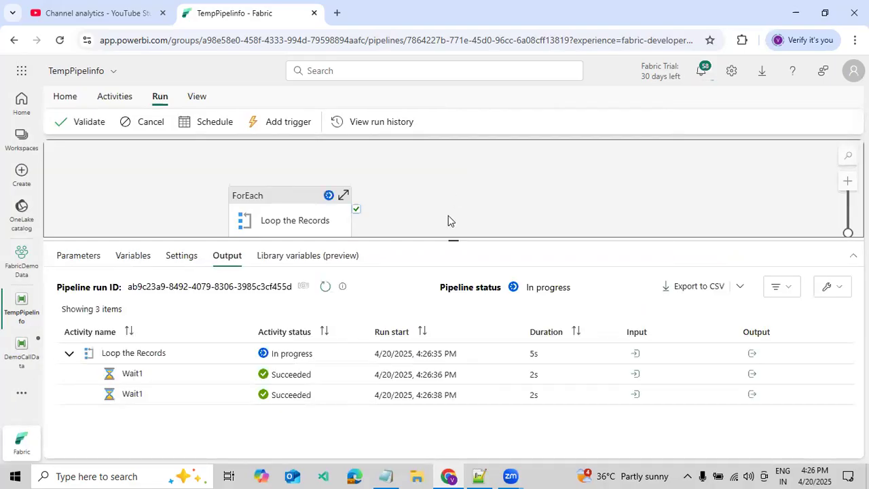
{"action": "left_click_drag", "start_coordinate": [450, 238], "coordinate": [448, 209]}
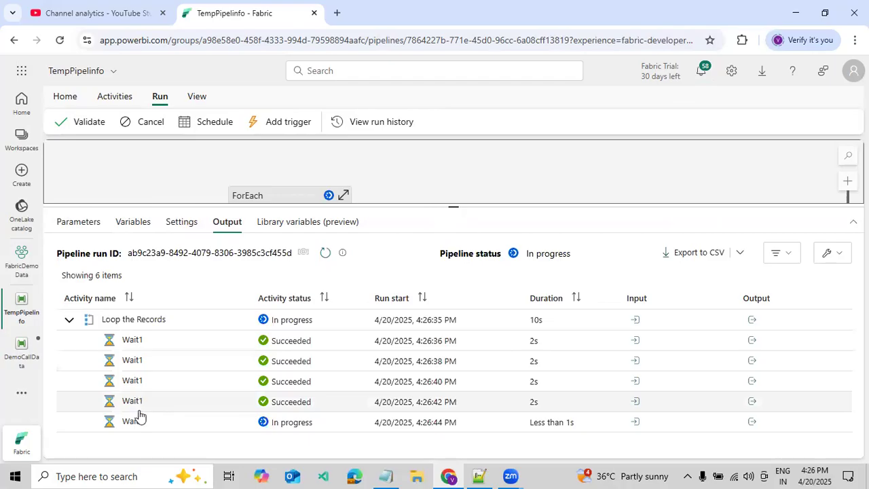
Refresh the pipeline run output and check the items expression of the Loop the Records activity
{"action": "left_click", "coordinate": [326, 254]}
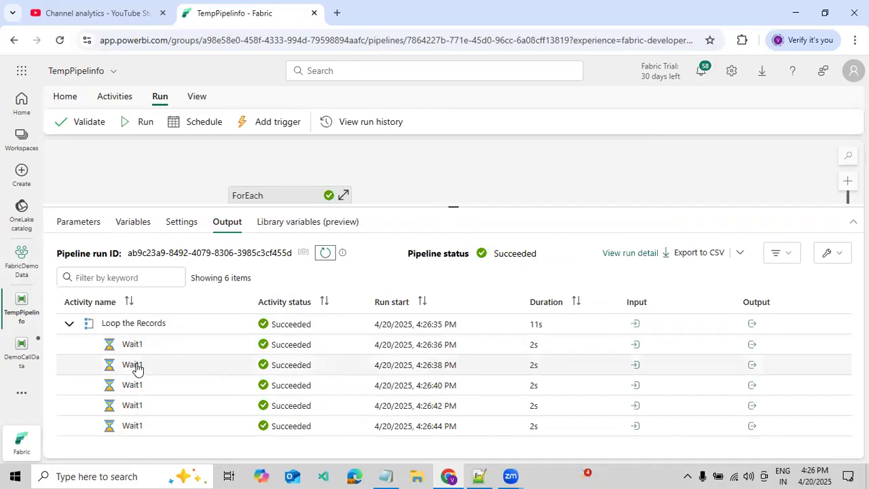
{"action": "left_click", "coordinate": [256, 201]}
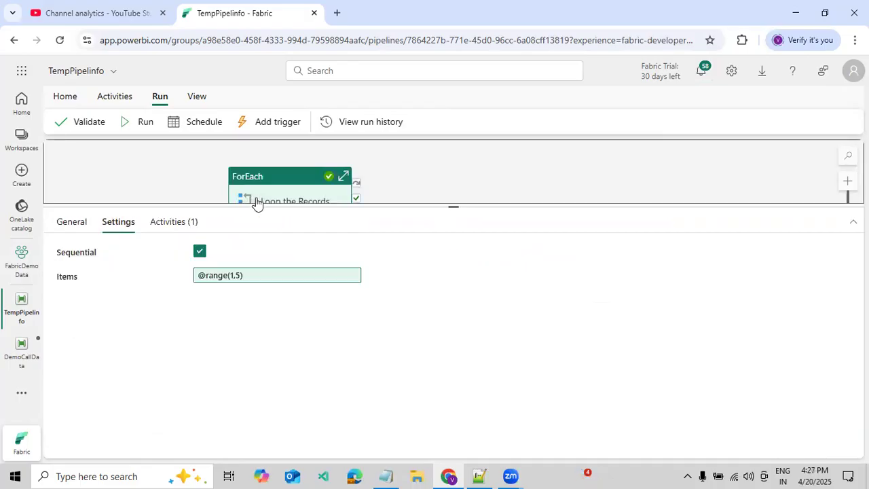
{"action": "left_click", "coordinate": [162, 192]}
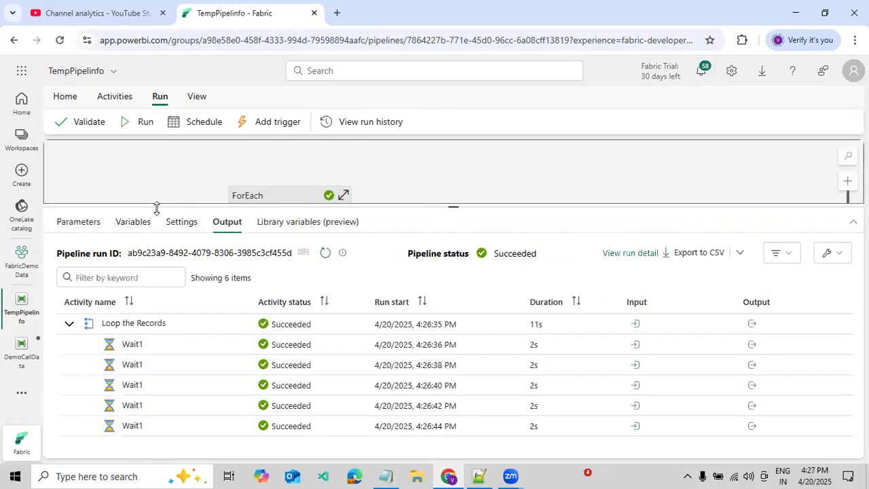
Delete the varLocationInfo array variable from the pipeline
{"action": "left_click", "coordinate": [118, 229]}
{"action": "left_click", "coordinate": [70, 300]}
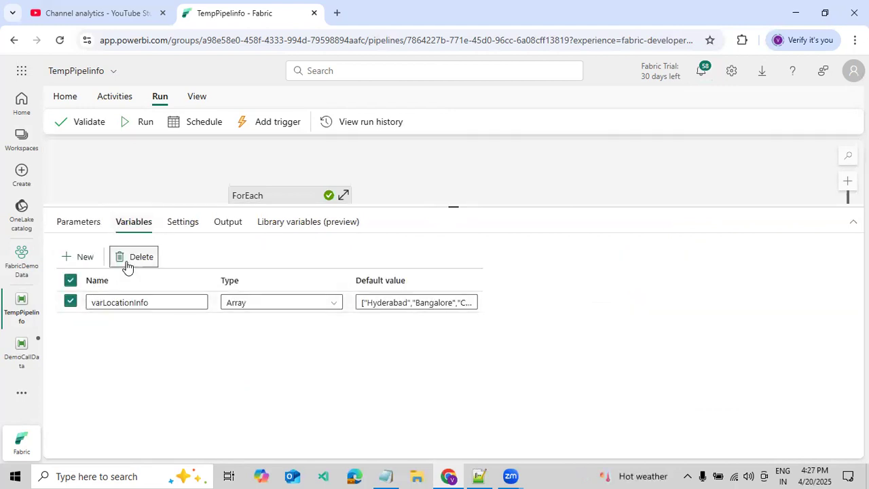
{"action": "left_click", "coordinate": [127, 265]}
Add two new pipeline variables and define the first as varStart, of type Integer, with default value 3
{"action": "left_click", "coordinate": [80, 258]}
{"action": "left_click", "coordinate": [83, 256]}
{"action": "left_click", "coordinate": [106, 298]}
{"action": "type", "text": "varS"}
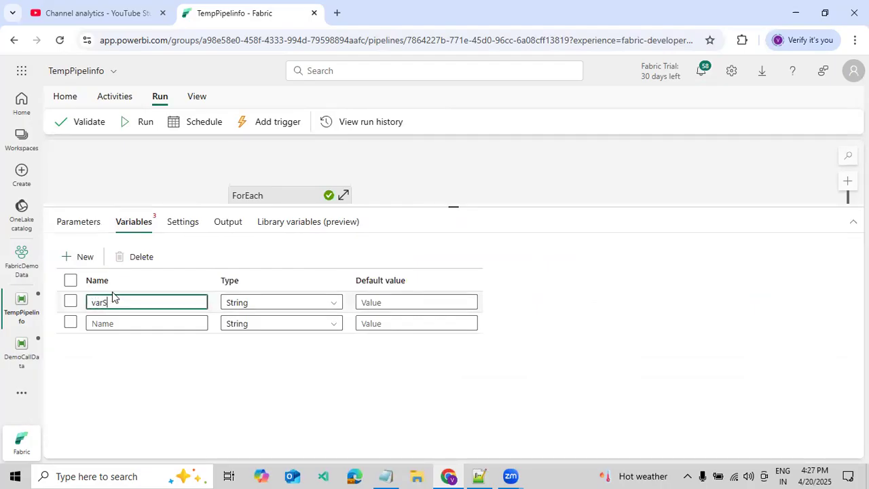
{"action": "type", "text": "tart"}
{"action": "key", "text": "Tab"}
{"action": "key", "text": "Tab"}
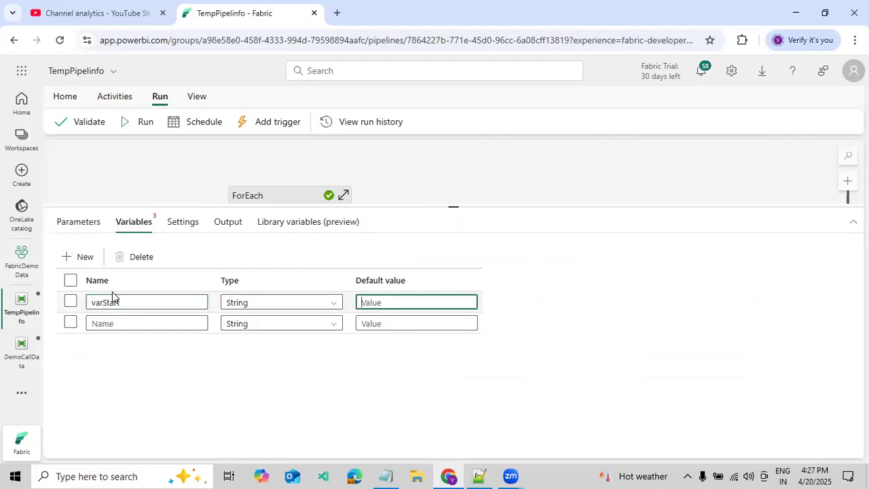
{"action": "left_click", "coordinate": [251, 303]}
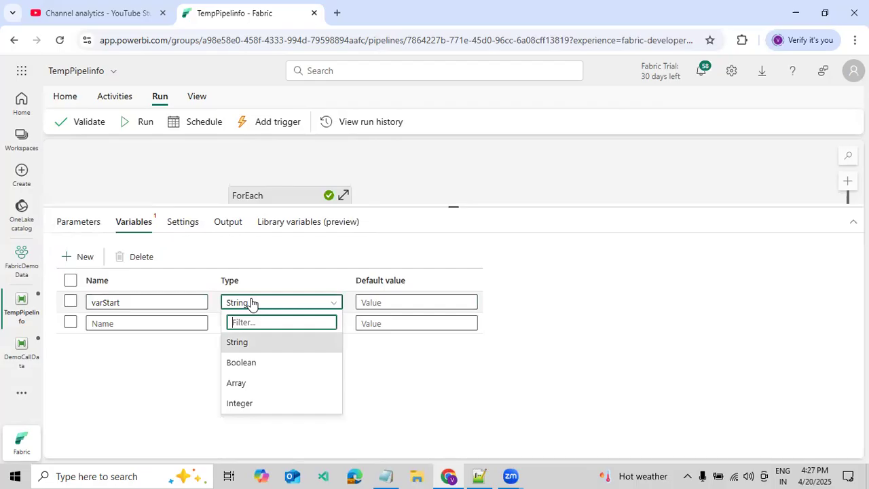
{"action": "left_click", "coordinate": [239, 403]}
{"action": "left_click", "coordinate": [395, 301]}
{"action": "type", "text": "3"}
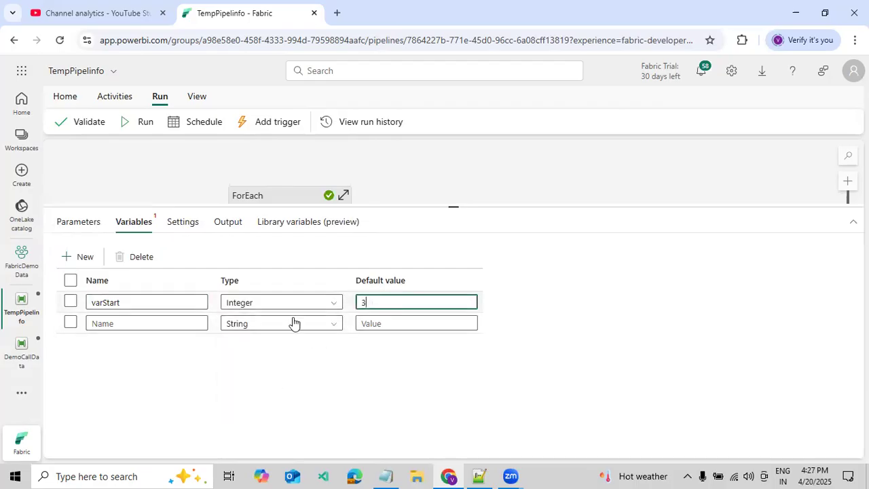
Define the second variable as varEnd, of type Integer, with default value 8
{"action": "left_click", "coordinate": [163, 322]}
{"action": "type", "text": "varEnd"}
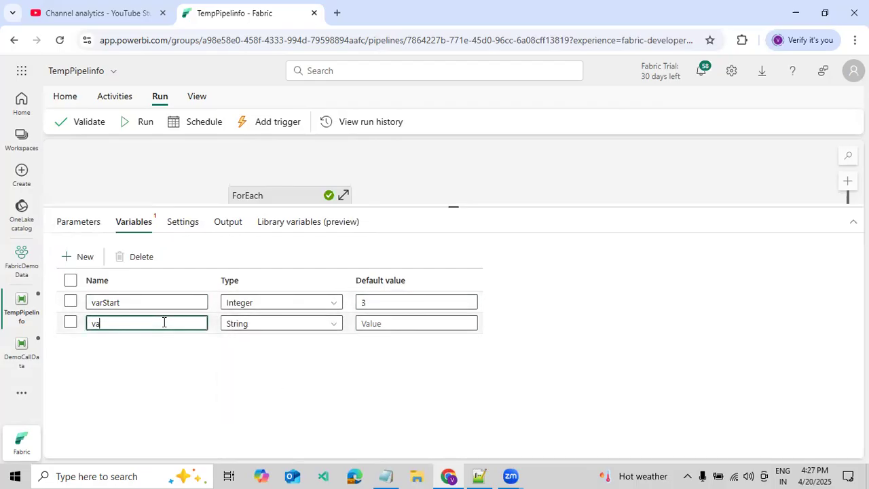
{"action": "left_click", "coordinate": [226, 325]}
{"action": "left_click", "coordinate": [248, 426]}
{"action": "left_click", "coordinate": [375, 324]}
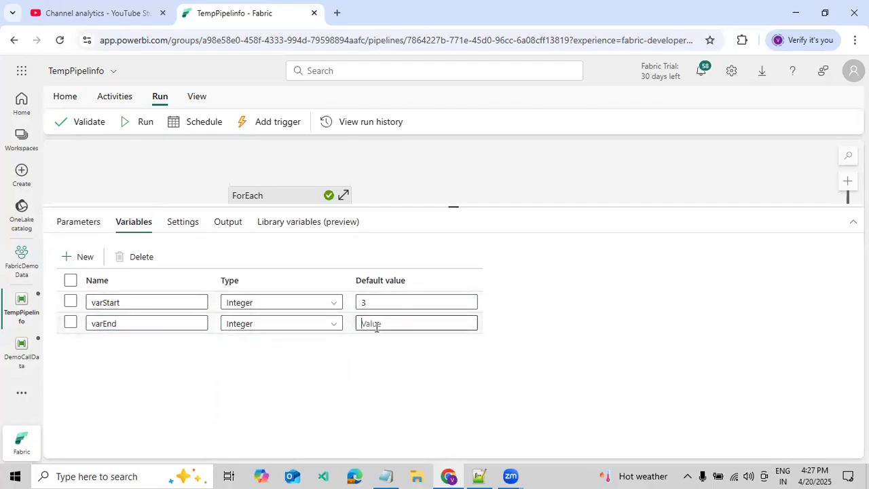
{"action": "type", "text": "8"}
{"action": "left_click", "coordinate": [374, 358]}
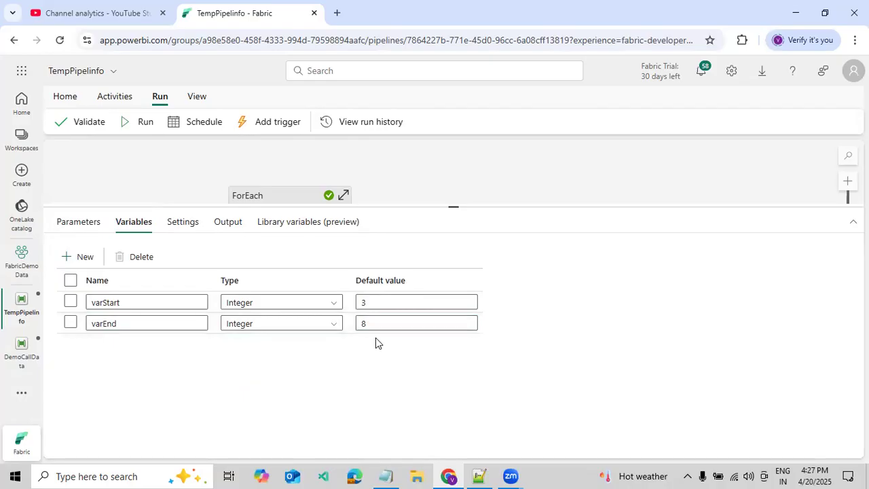
{"action": "left_click", "coordinate": [372, 304]}
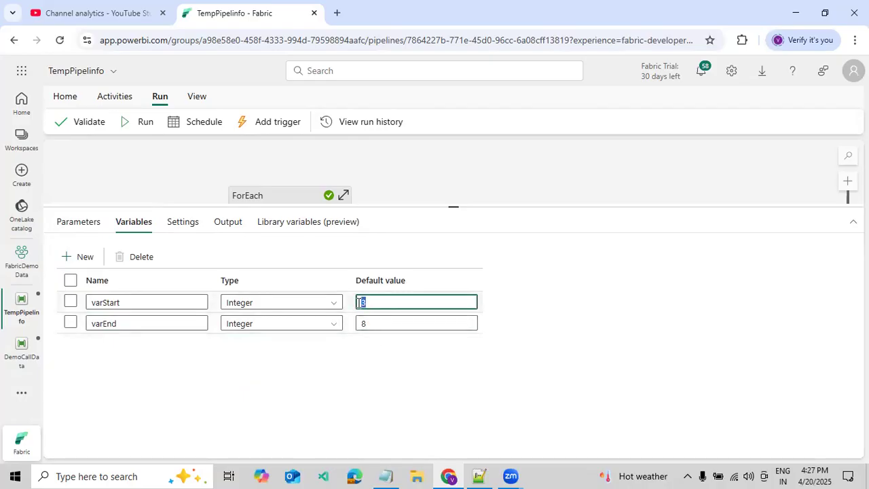
{"action": "left_click", "coordinate": [368, 324]}
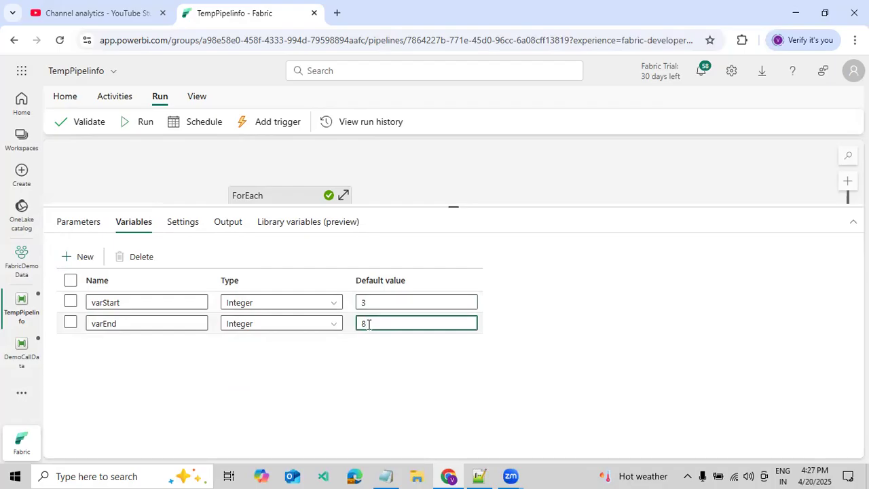
{"action": "left_click_drag", "start_coordinate": [290, 190], "coordinate": [297, 176]}
{"action": "left_click", "coordinate": [297, 178]}
{"action": "left_click", "coordinate": [218, 275]}
{"action": "left_click", "coordinate": [537, 138]}
{"action": "key", "text": "BackSpace"}
{"action": "key", "text": "BackSpace"}
{"action": "key", "text": "BackSpace"}
{"action": "left_click", "coordinate": [791, 305]}
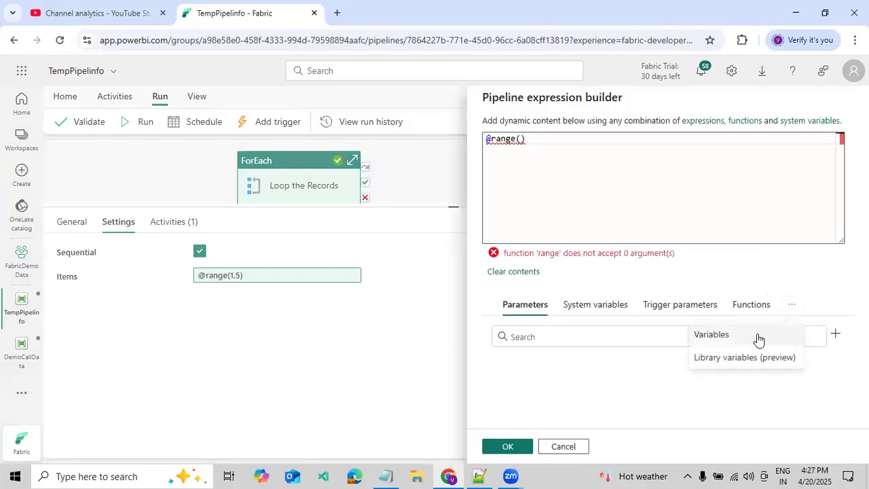
{"action": "left_click", "coordinate": [758, 336]}
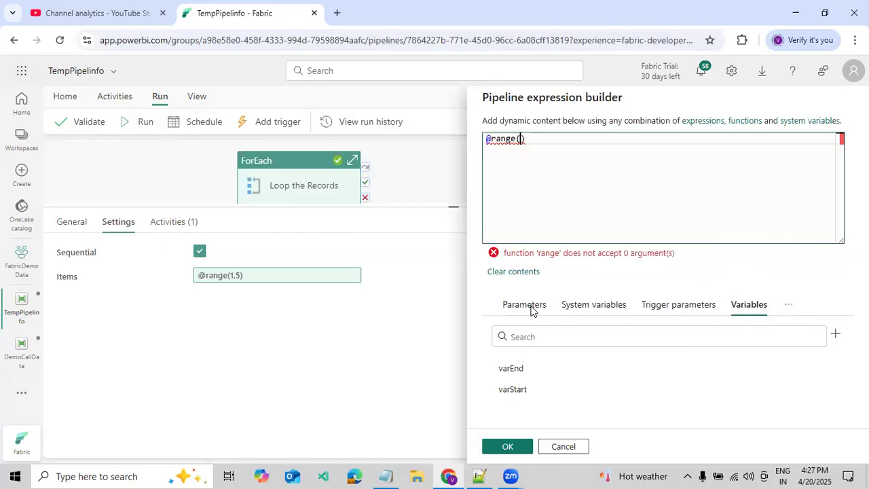
{"action": "left_click", "coordinate": [522, 392]}
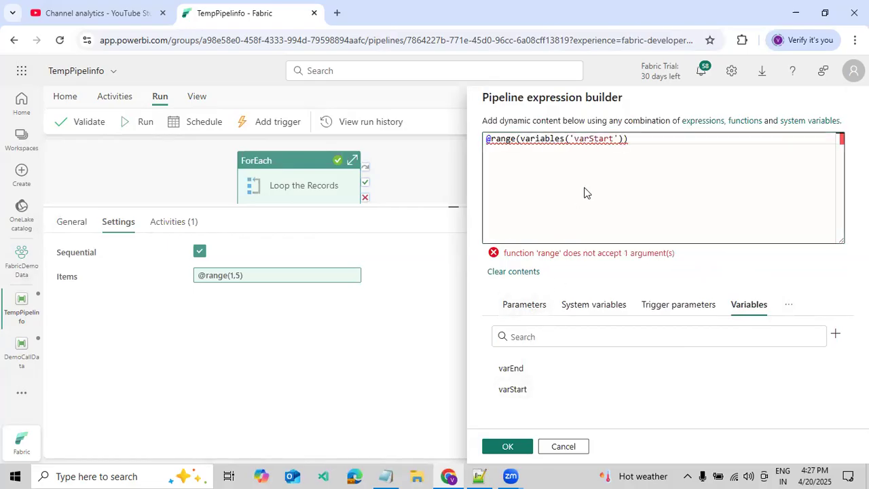
{"action": "left_click", "coordinate": [623, 143]}
{"action": "type", "text": ","}
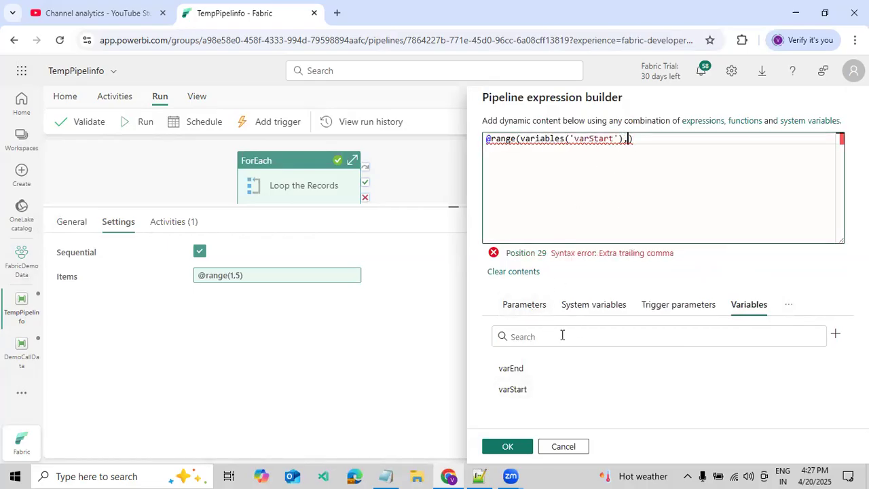
{"action": "left_click", "coordinate": [522, 370]}
{"action": "left_click", "coordinate": [506, 442]}
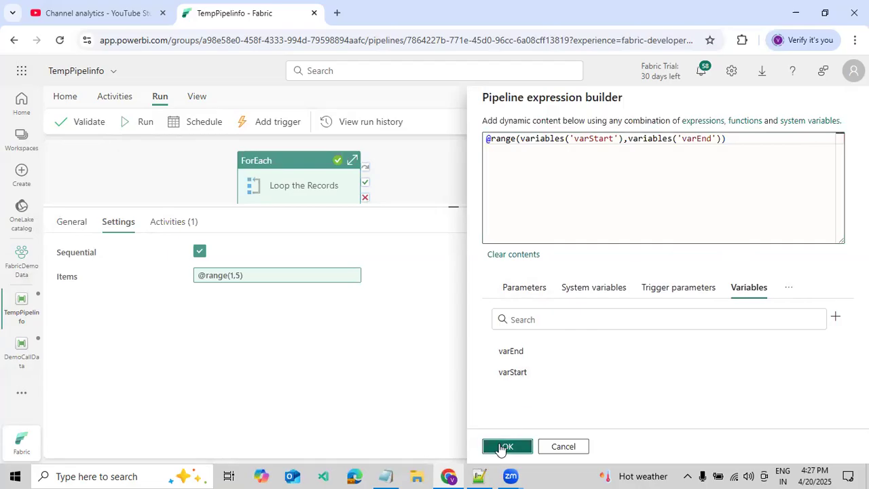
Check the pipeline variables, then save and run the pipeline
{"action": "left_click_drag", "start_coordinate": [264, 207], "coordinate": [266, 249]}
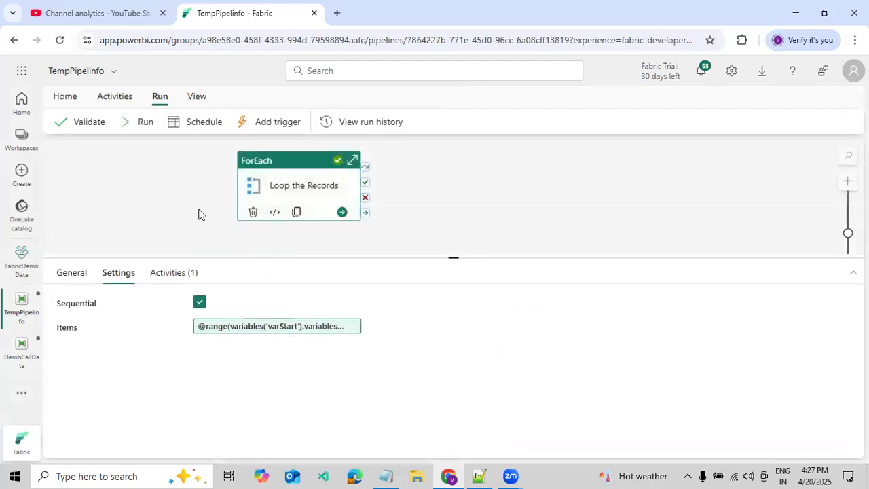
{"action": "left_click", "coordinate": [186, 197]}
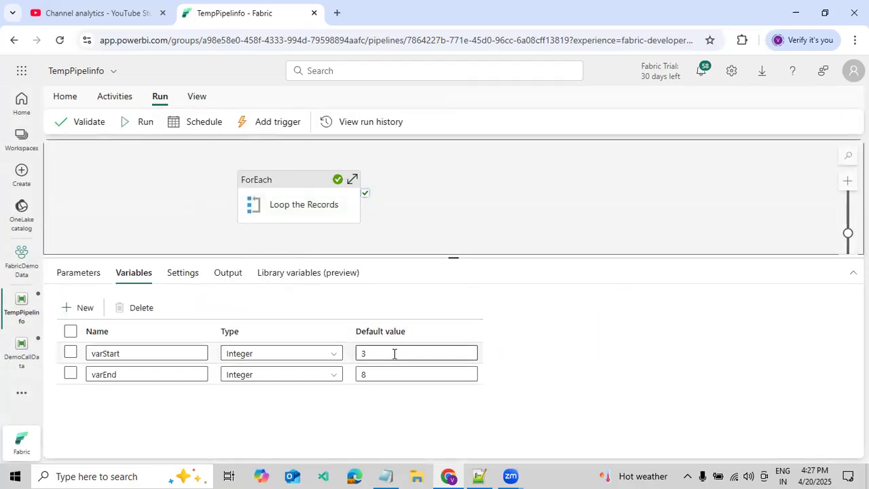
{"action": "left_click", "coordinate": [138, 121]}
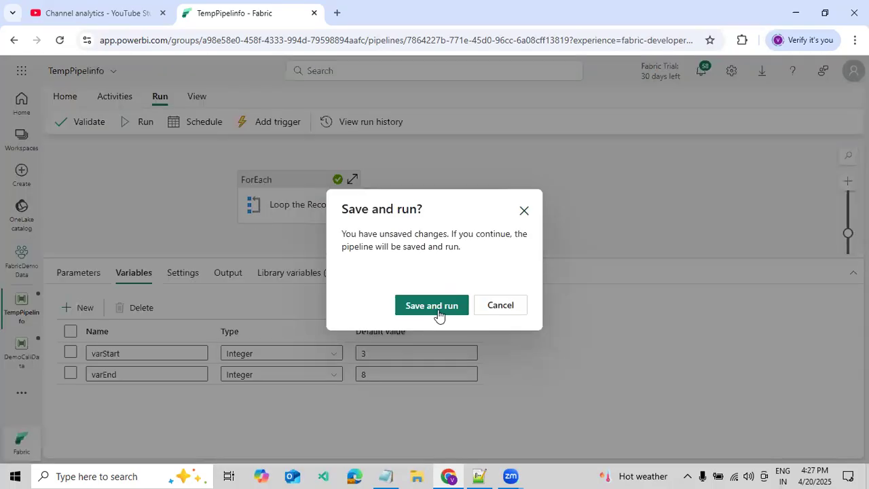
{"action": "left_click", "coordinate": [431, 306]}
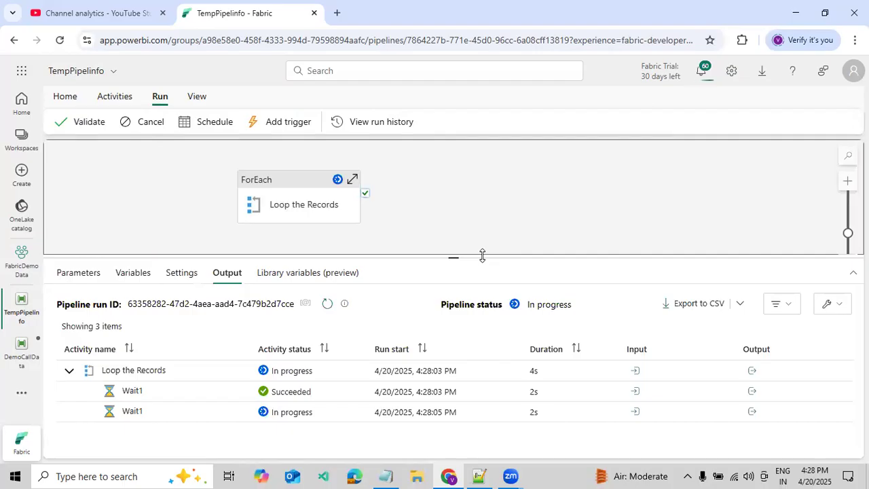
Enlarge the output area, refresh the run output and examine all Wait1 iterations of the loop
{"action": "left_click_drag", "start_coordinate": [482, 255], "coordinate": [486, 237]}
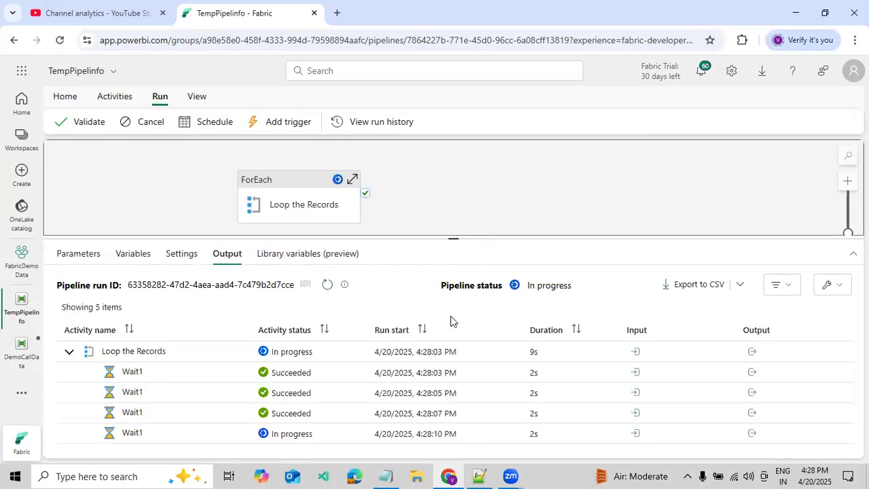
{"action": "left_click_drag", "start_coordinate": [410, 235], "coordinate": [416, 205]}
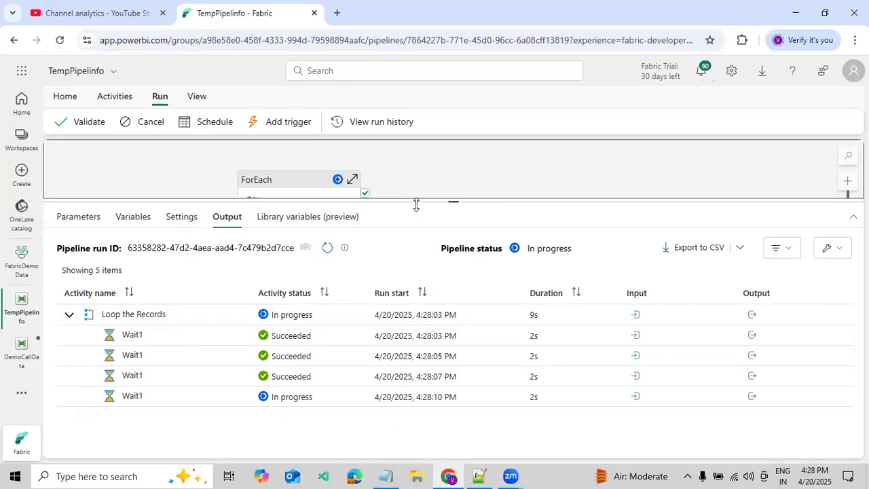
{"action": "left_click", "coordinate": [327, 247]}
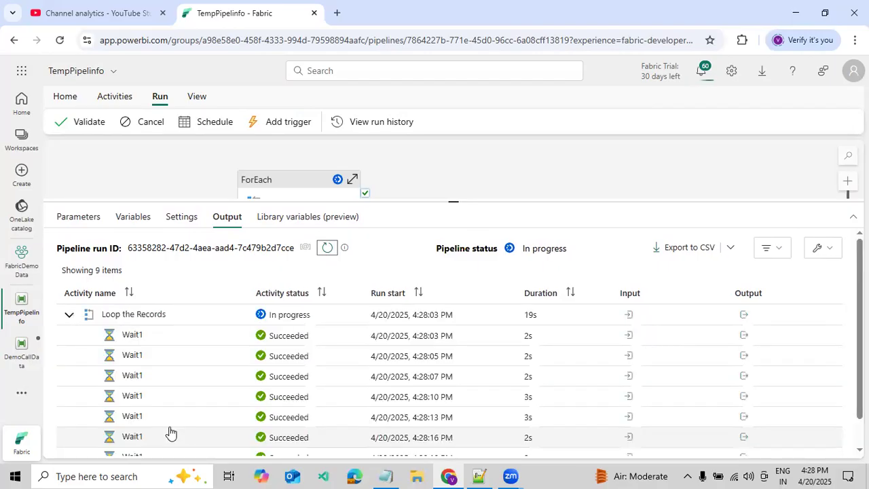
{"action": "scroll", "coordinate": [153, 445], "scroll_direction": "down", "scroll_amount": 1}
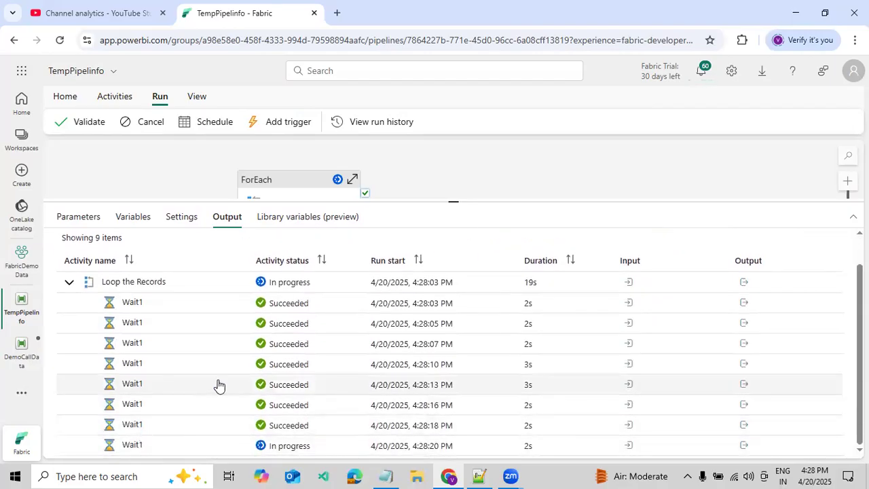
{"action": "scroll", "coordinate": [217, 384], "scroll_direction": "up", "scroll_amount": 1}
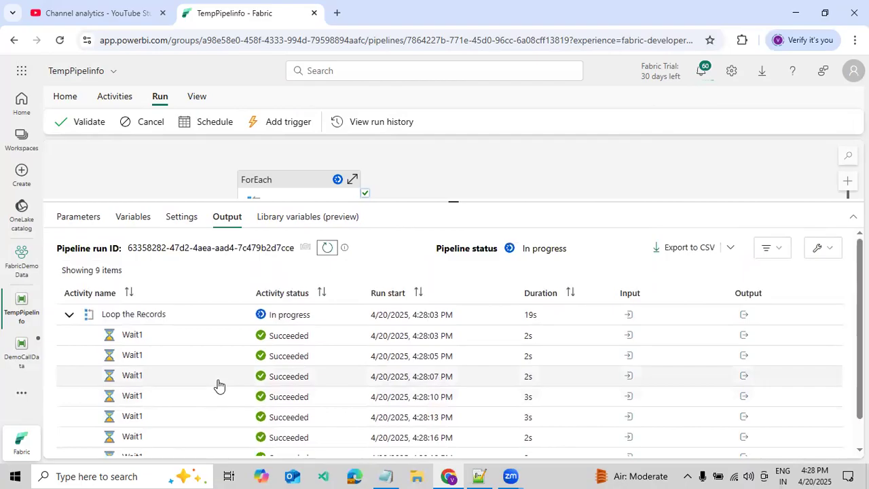
{"action": "scroll", "coordinate": [177, 336], "scroll_direction": "down", "scroll_amount": 1}
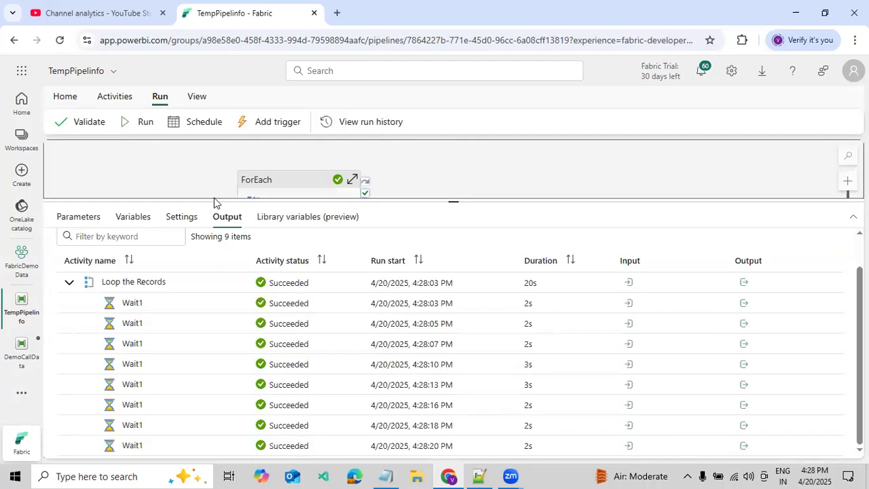
Review the default values of the varStart and varEnd variables
{"action": "left_click", "coordinate": [144, 217]}
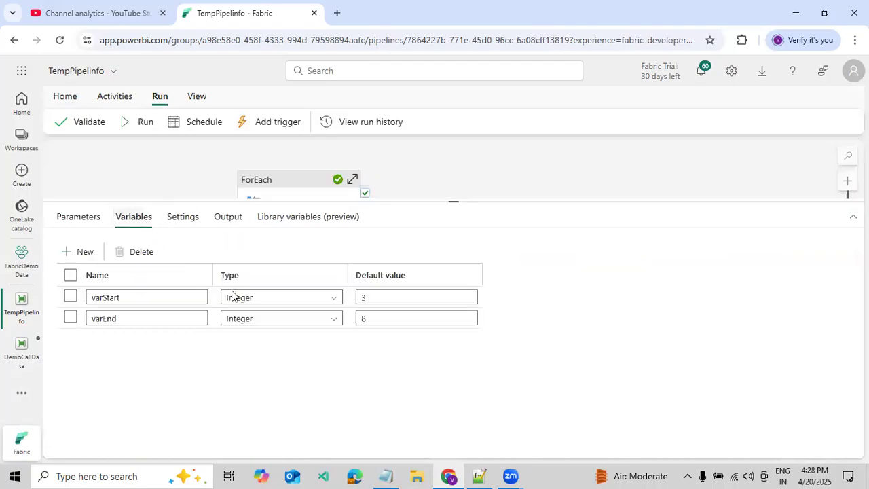
{"action": "left_click", "coordinate": [366, 297]}
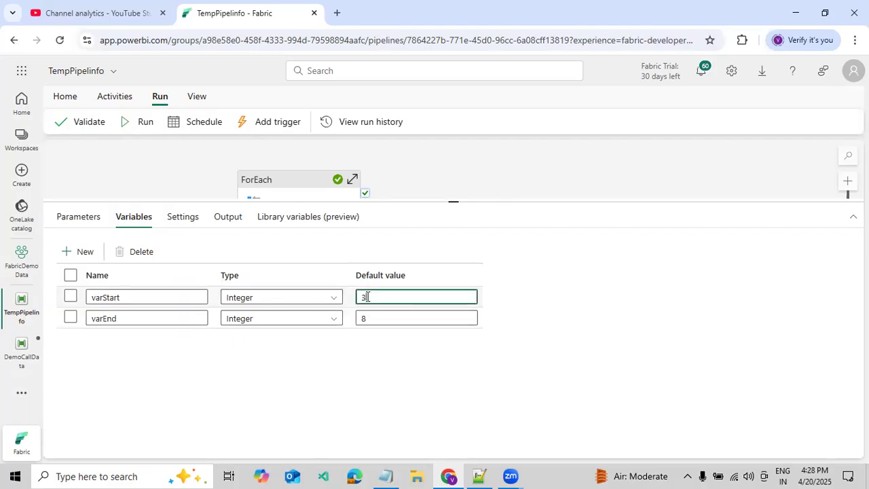
{"action": "left_click", "coordinate": [364, 318]}
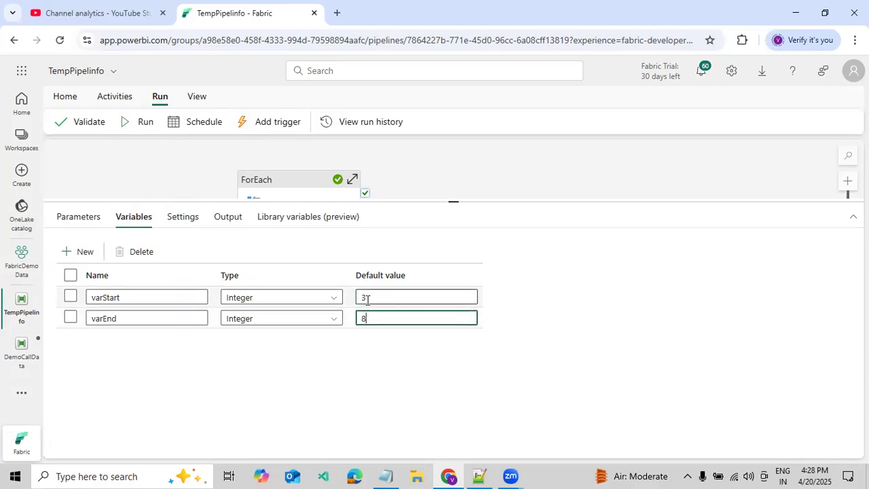
{"action": "left_click_drag", "start_coordinate": [368, 318], "coordinate": [355, 322]}
{"action": "left_click", "coordinate": [367, 297]}
{"action": "left_click", "coordinate": [479, 476]}
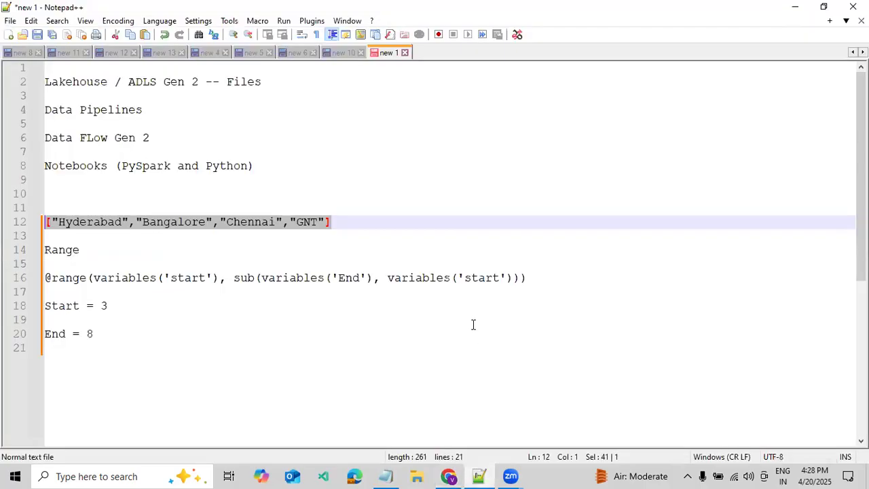
{"action": "left_click_drag", "start_coordinate": [528, 279], "coordinate": [38, 284]}
{"action": "key", "text": "ctrl+c"}
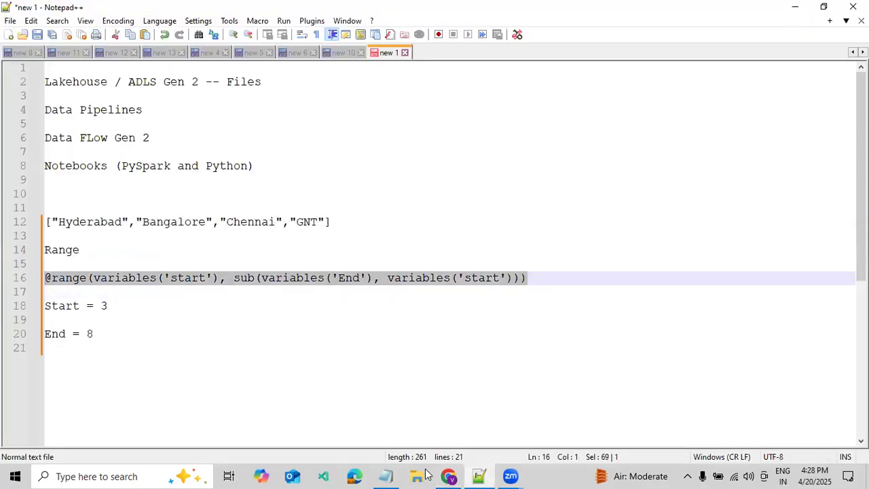
Switch to the Fabric pipeline in Chrome and replace the ForEach loop's Items expression with the copied range/sub expression
{"action": "left_click", "coordinate": [449, 476]}
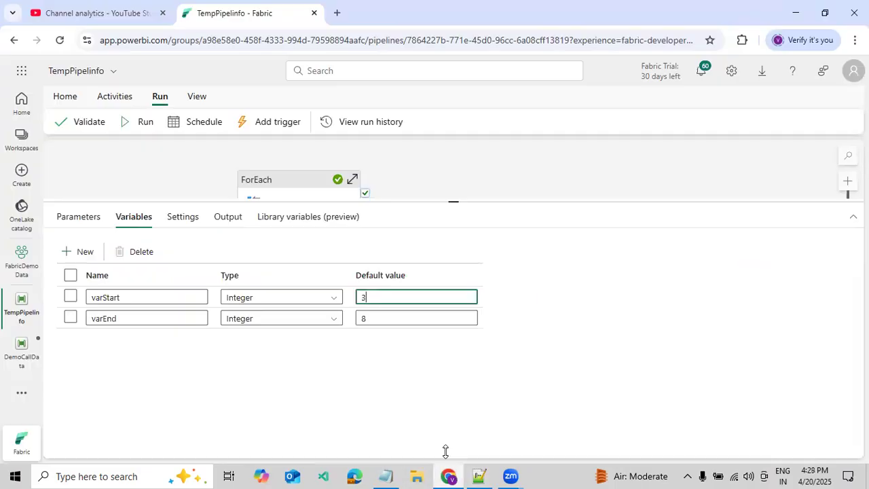
{"action": "left_click", "coordinate": [283, 195]}
{"action": "left_click", "coordinate": [285, 272]}
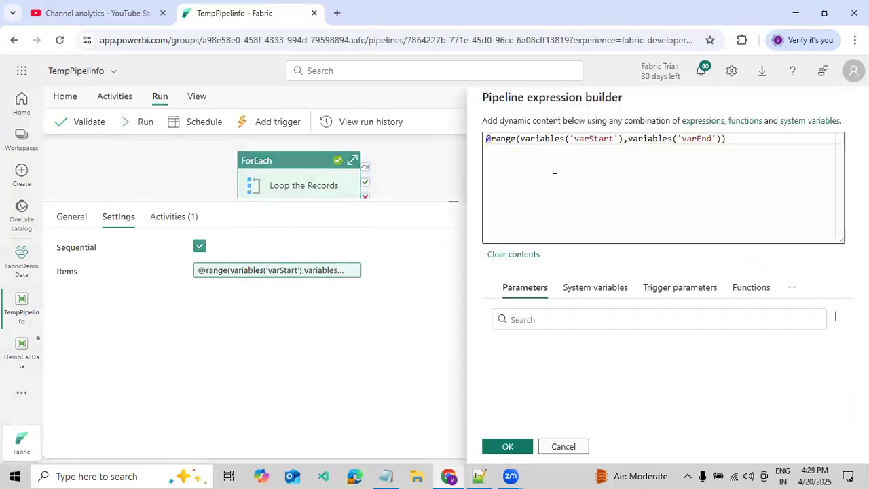
{"action": "key", "text": "ctrl+a"}
{"action": "key", "text": "ctrl+v"}
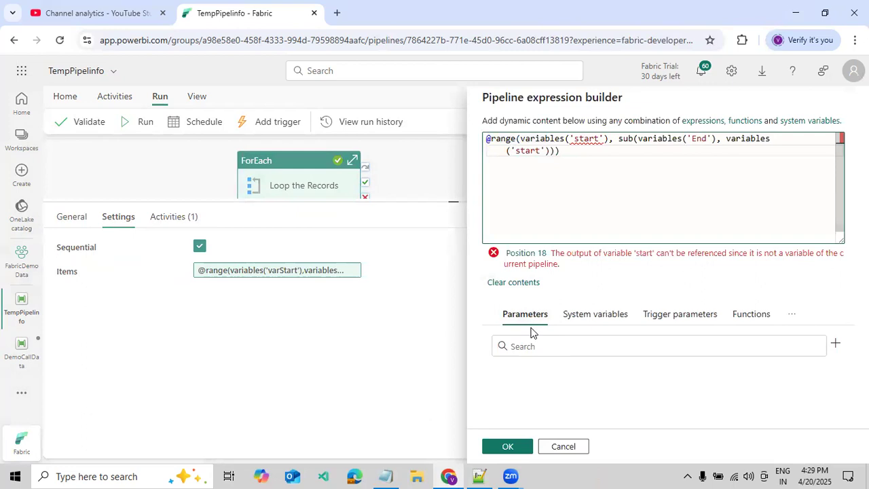
{"action": "double_click", "coordinate": [584, 138]}
{"action": "key", "text": "BackSpace"}
{"action": "type", "text": "varStart"}
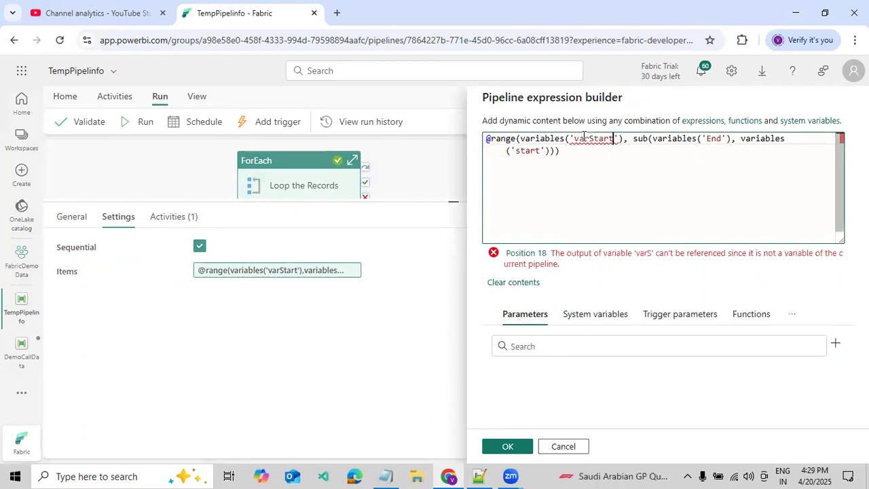
{"action": "double_click", "coordinate": [718, 138]}
{"action": "key", "text": "BackSpace"}
{"action": "type", "text": "varEnd"}
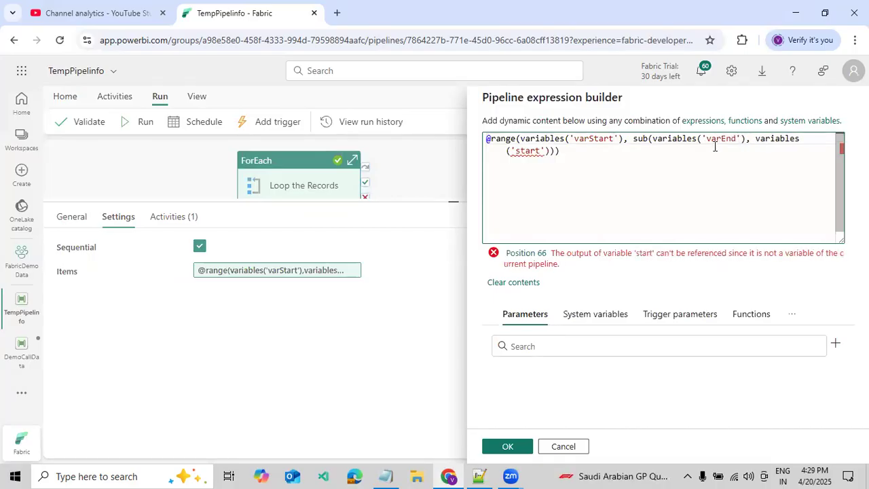
{"action": "double_click", "coordinate": [529, 150]}
{"action": "key", "text": "BackSpace"}
{"action": "type", "text": "varStar"}
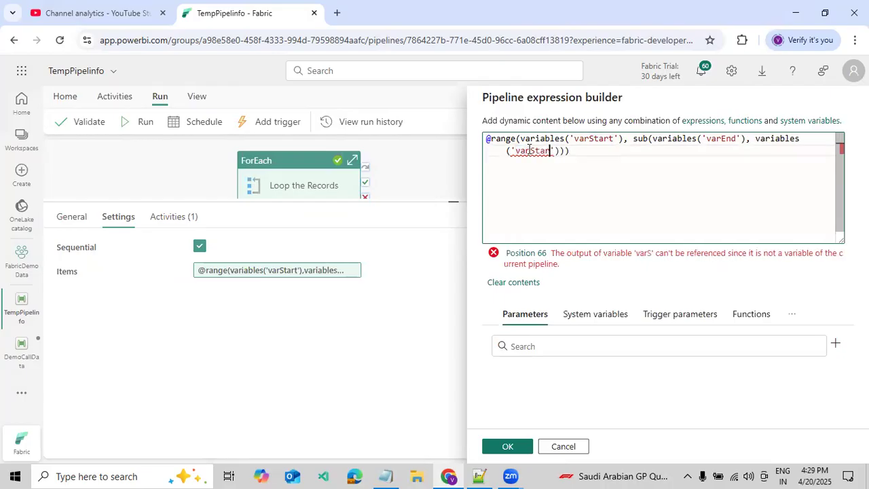
{"action": "type", "text": "t"}
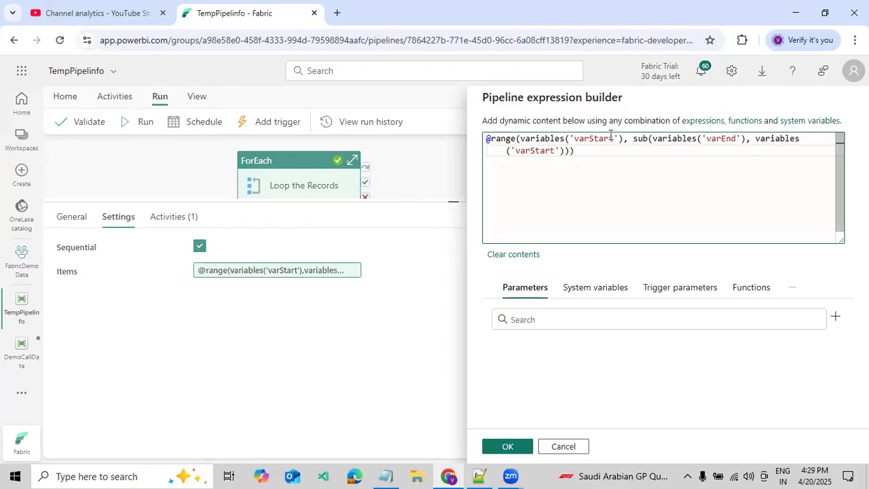
{"action": "mouse_move", "coordinate": [636, 138]}
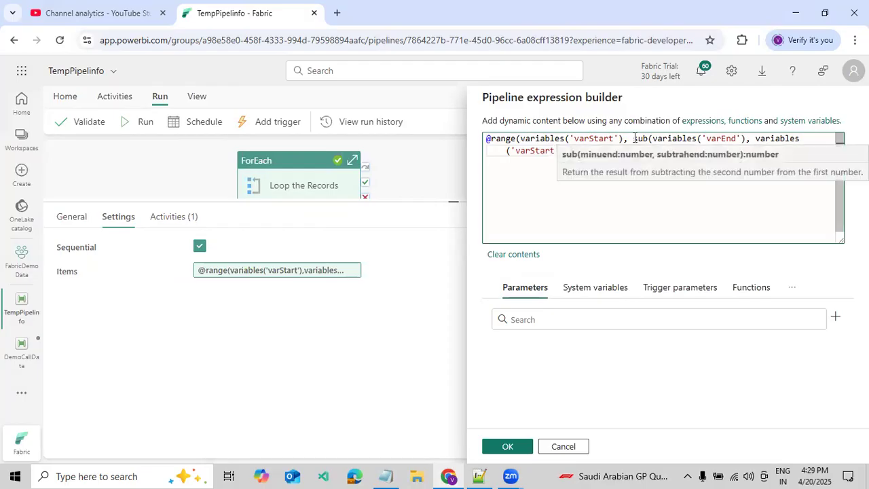
{"action": "type", "text": "')))"}
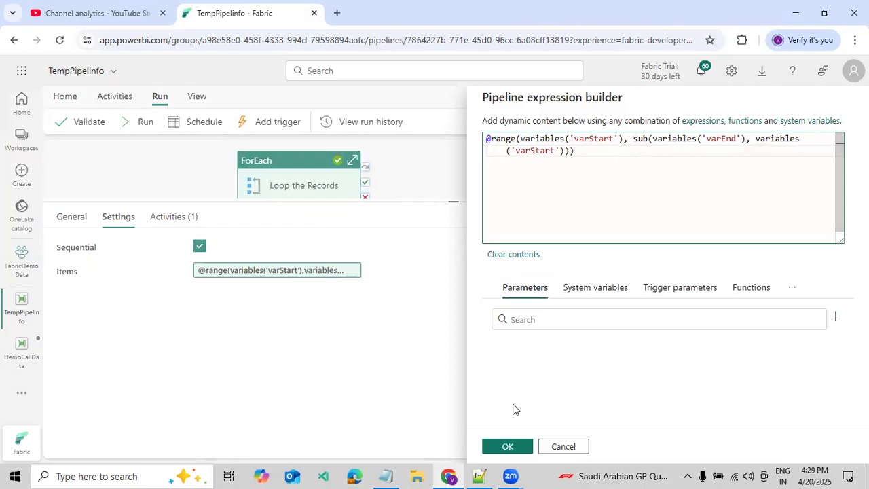
{"action": "left_click", "coordinate": [508, 447]}
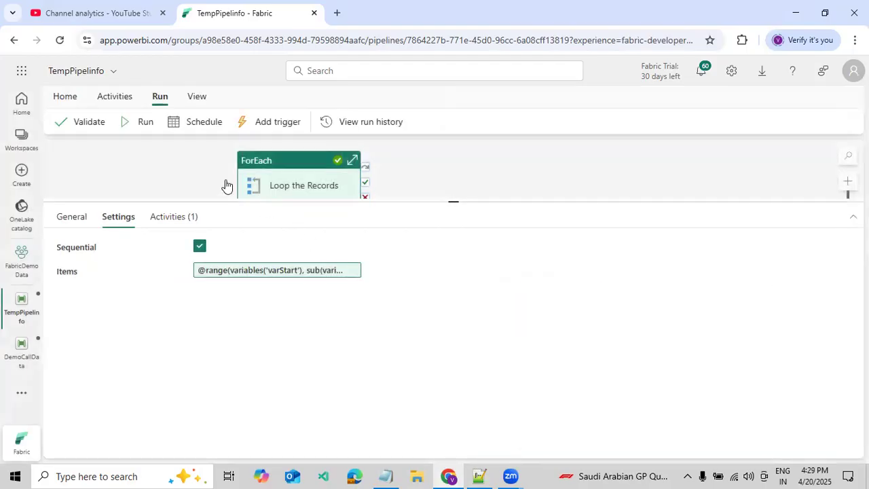
Save and run the pipeline, and examine the Wait1 iterations of the loop in the run output
{"action": "left_click", "coordinate": [141, 122]}
{"action": "left_click", "coordinate": [421, 306]}
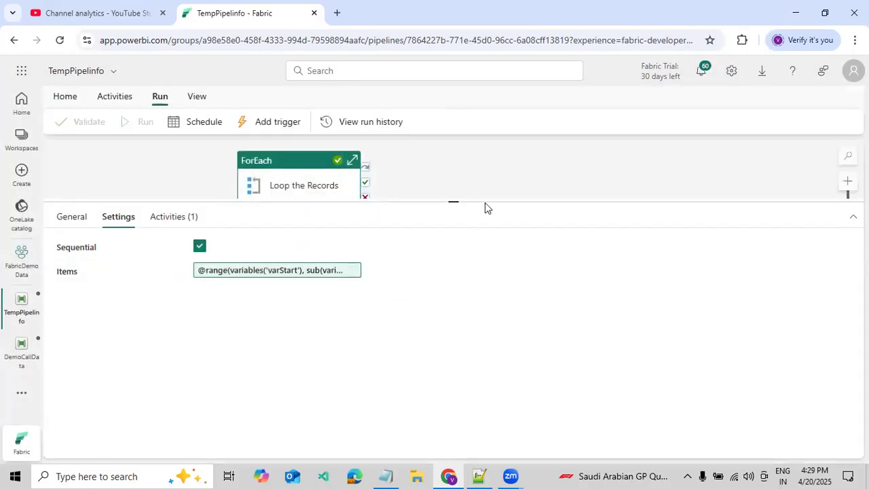
{"action": "left_click", "coordinate": [533, 181]}
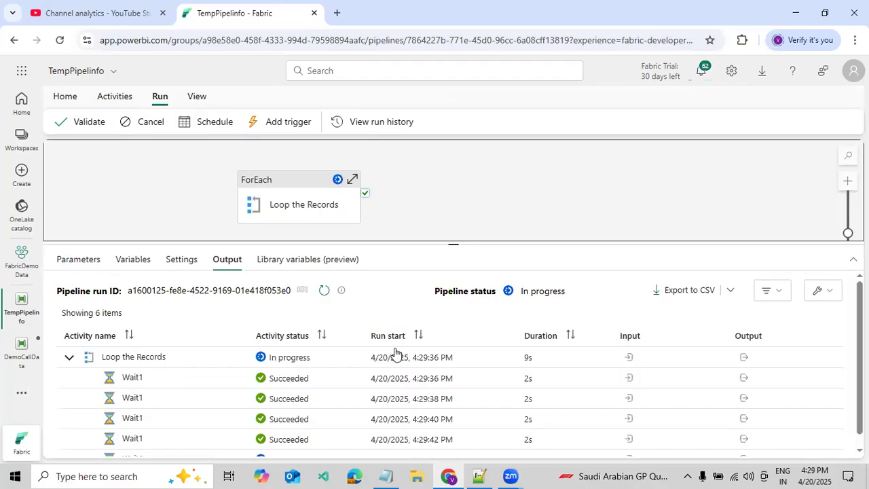
{"action": "scroll", "coordinate": [327, 391], "scroll_direction": "down", "scroll_amount": 1}
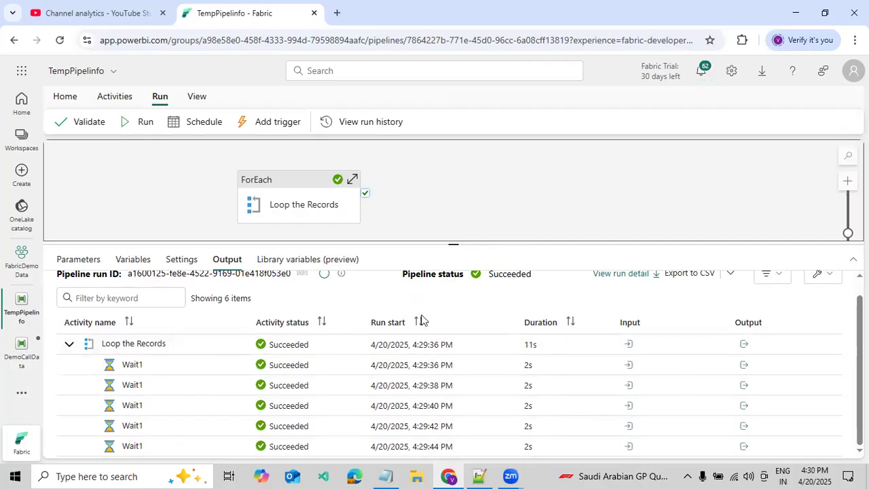
{"action": "scroll", "coordinate": [435, 329], "scroll_direction": "up", "scroll_amount": 1}
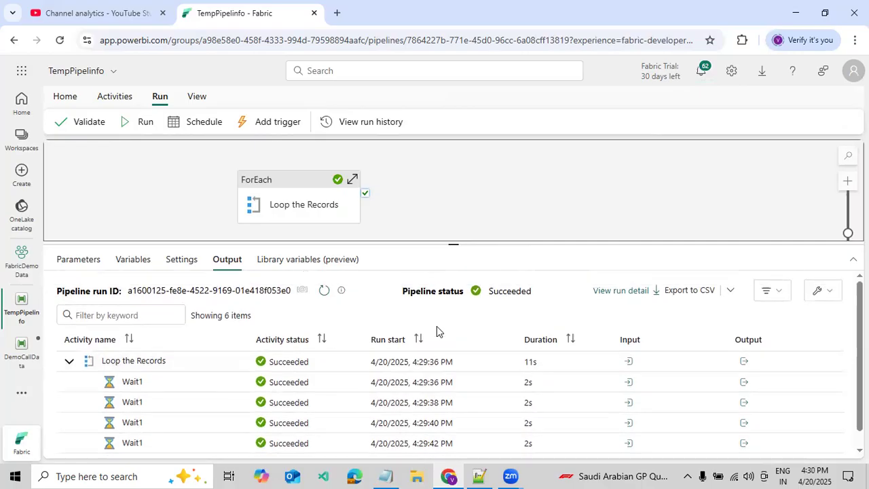